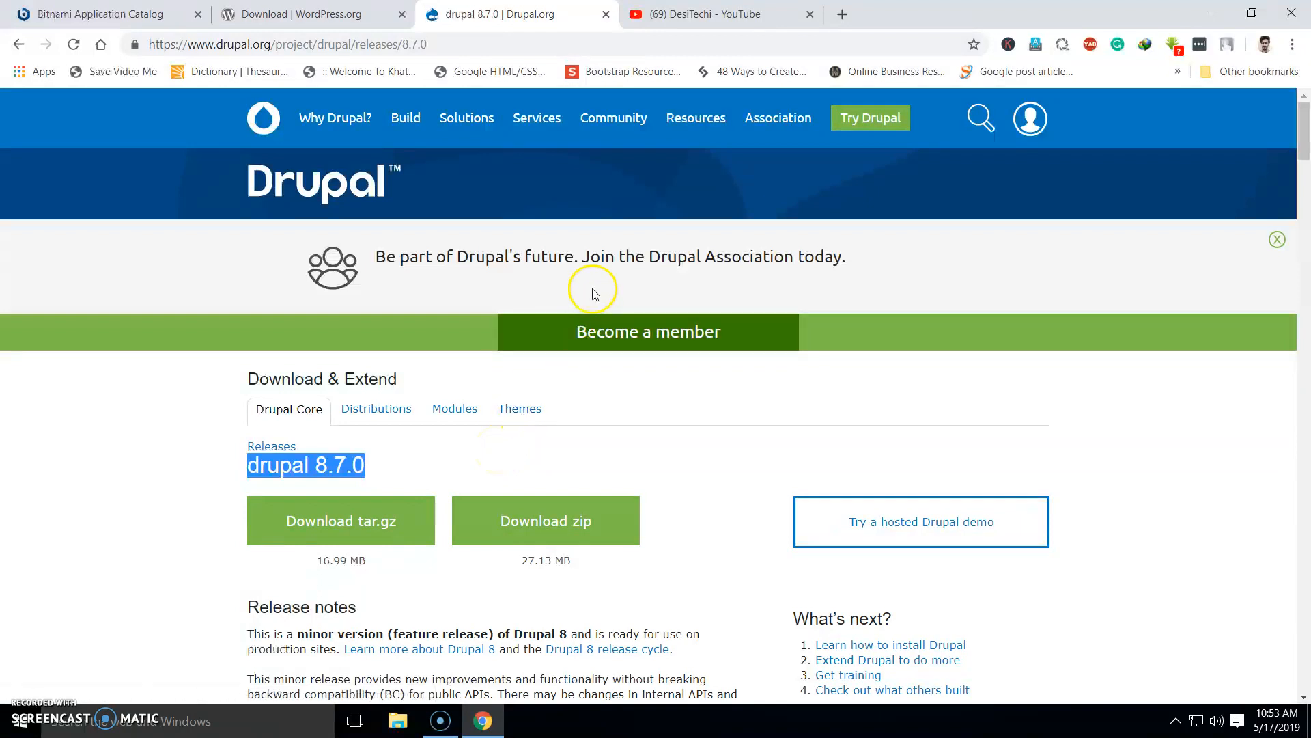
Look at the YouTube channel tab, then return to the Drupal 8.7.0 release page
{"action": "left_click", "coordinate": [686, 17]}
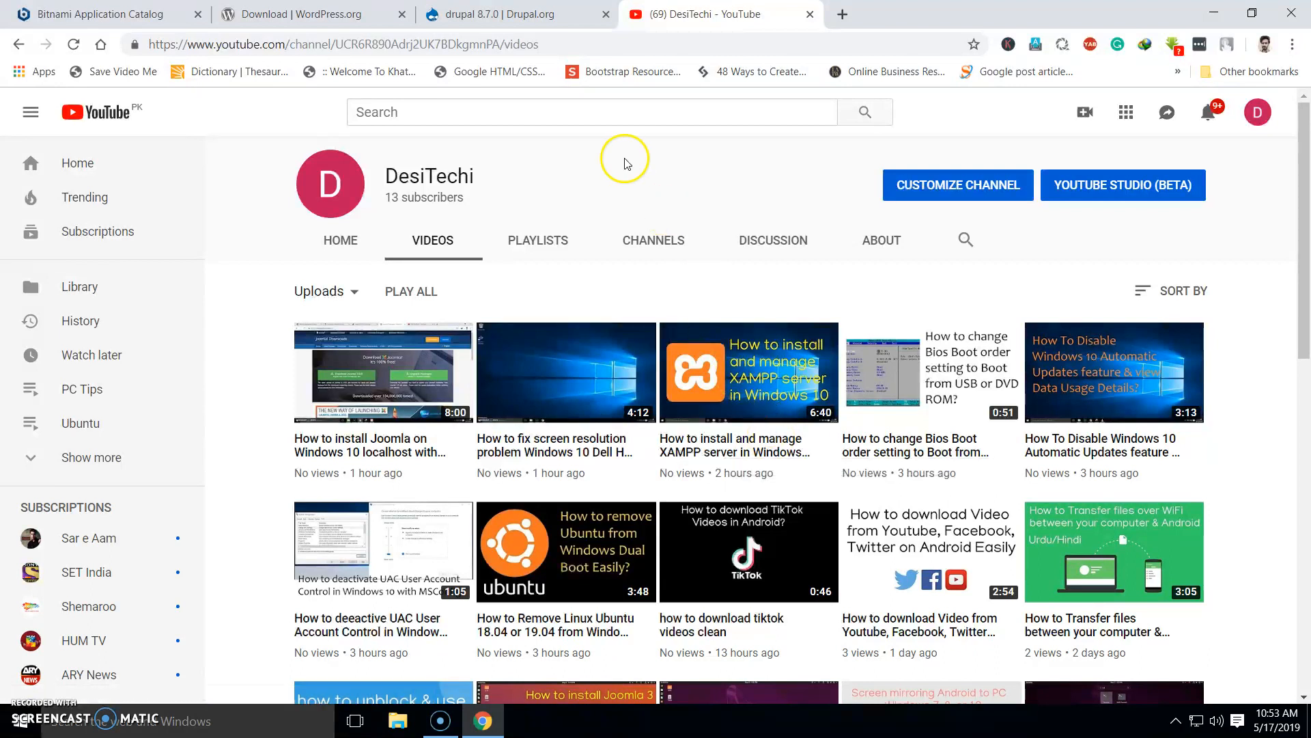
{"action": "left_click", "coordinate": [502, 14]}
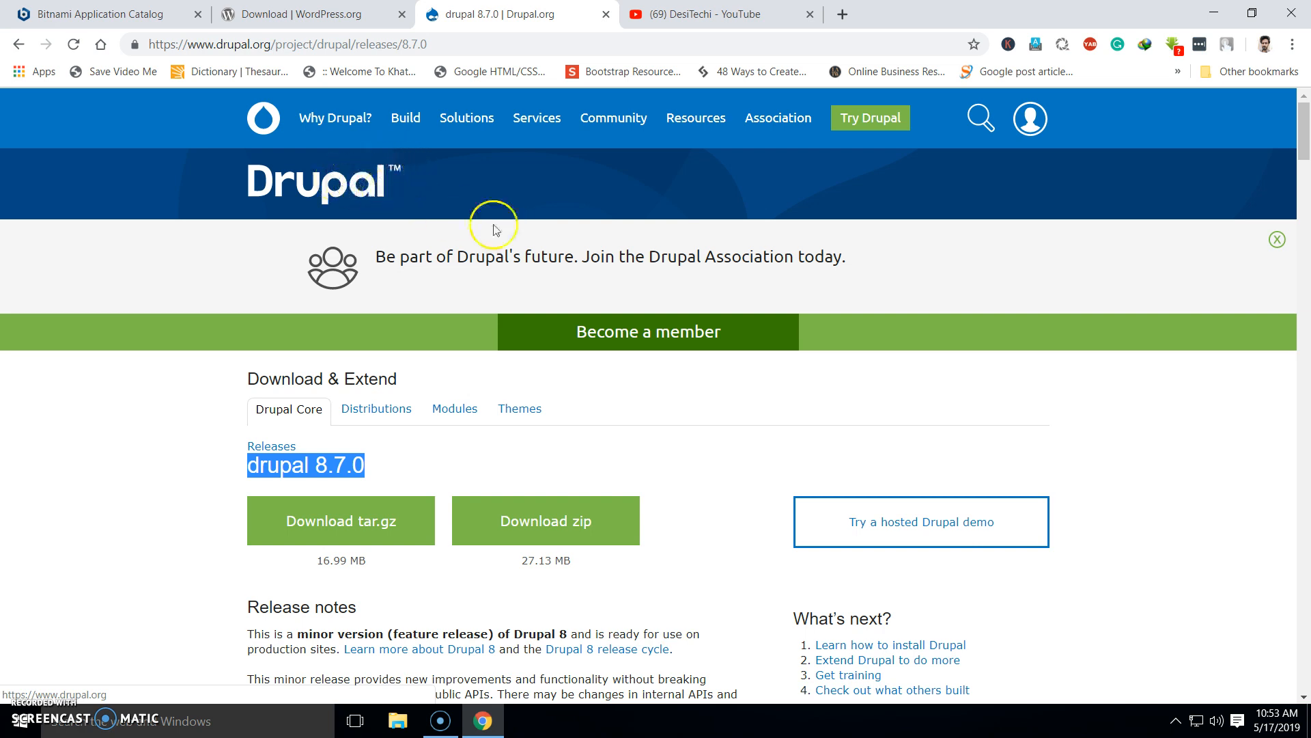
{"action": "left_click", "coordinate": [183, 466]}
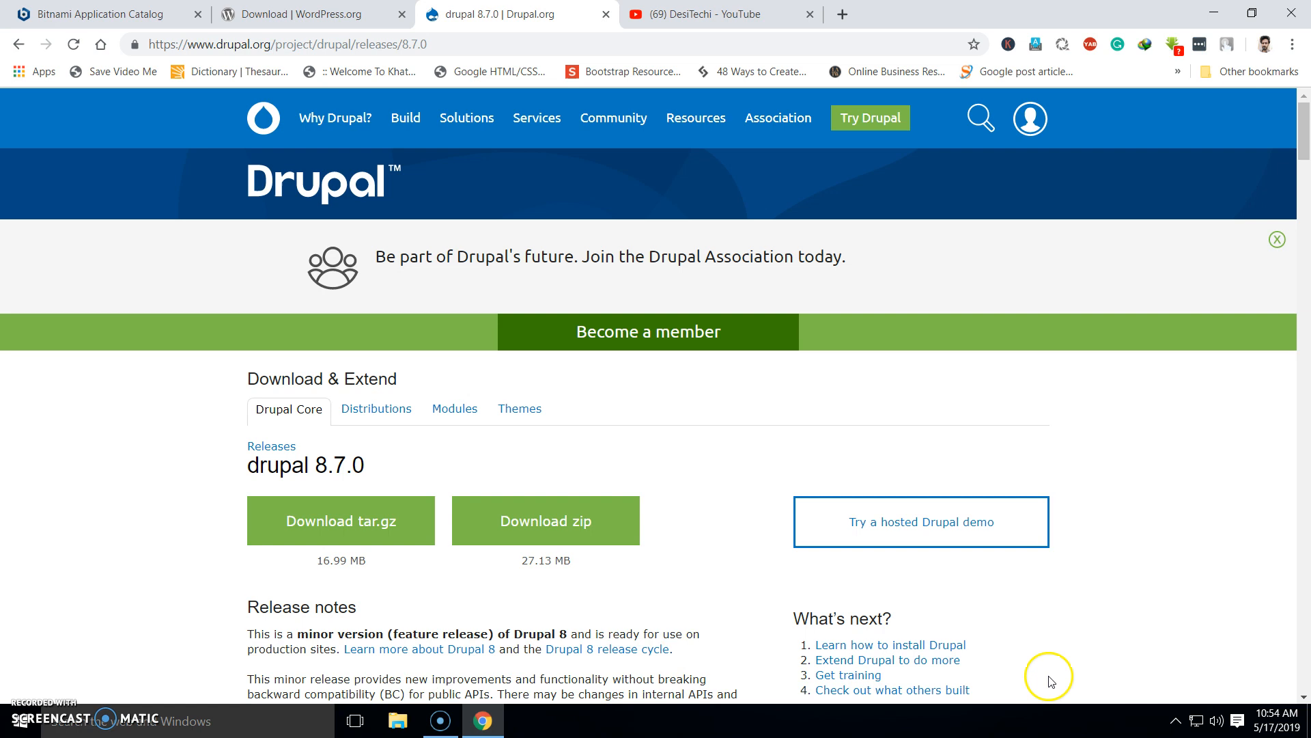
Browse to D:\Downloads\Compressed in File Explorer and select the drupal-8.7.0 zip archive
{"action": "left_click", "coordinate": [398, 720]}
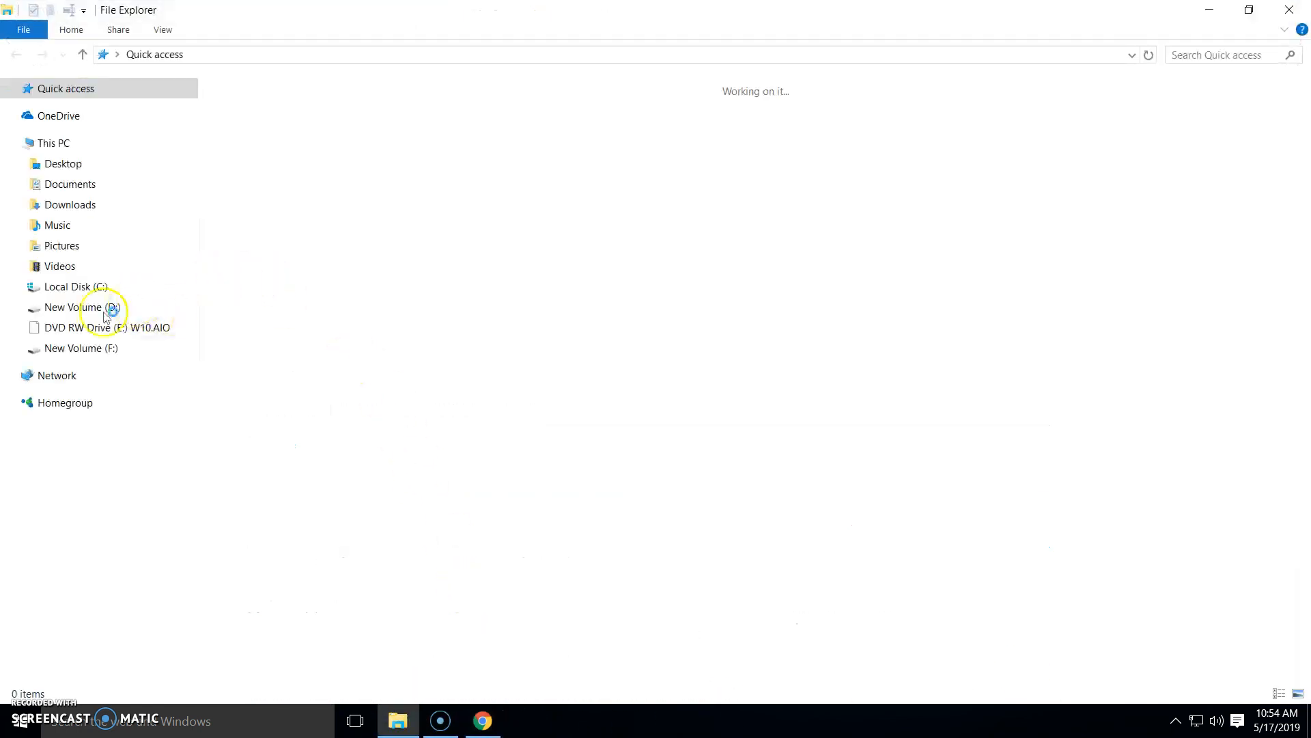
{"action": "left_click", "coordinate": [98, 312]}
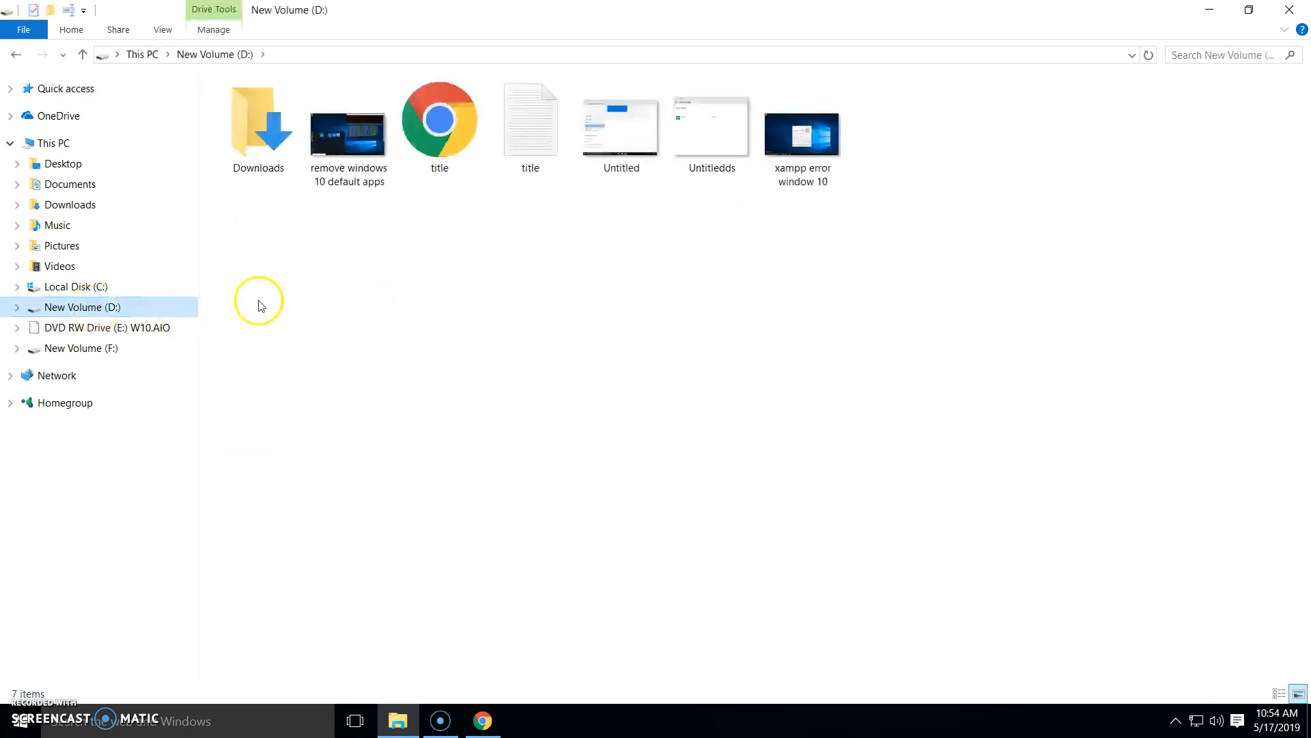
{"action": "double_click", "coordinate": [260, 156]}
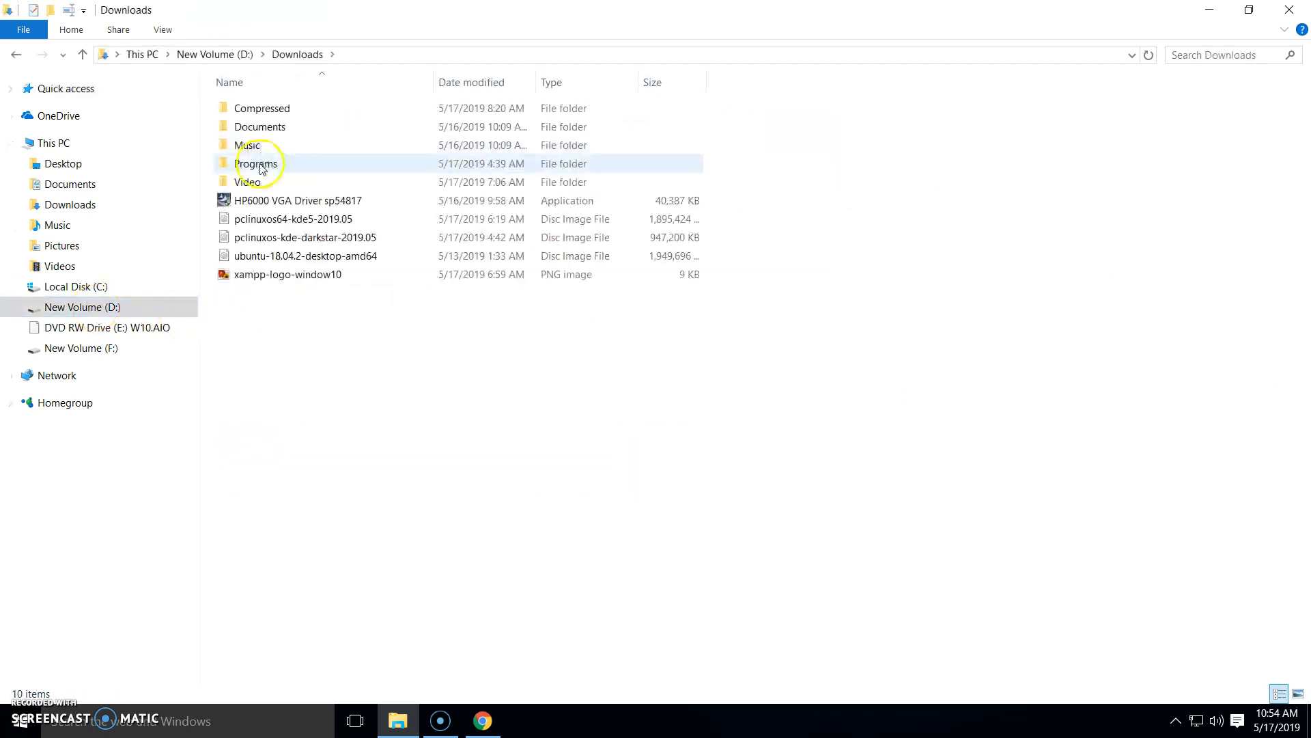
{"action": "double_click", "coordinate": [262, 164]}
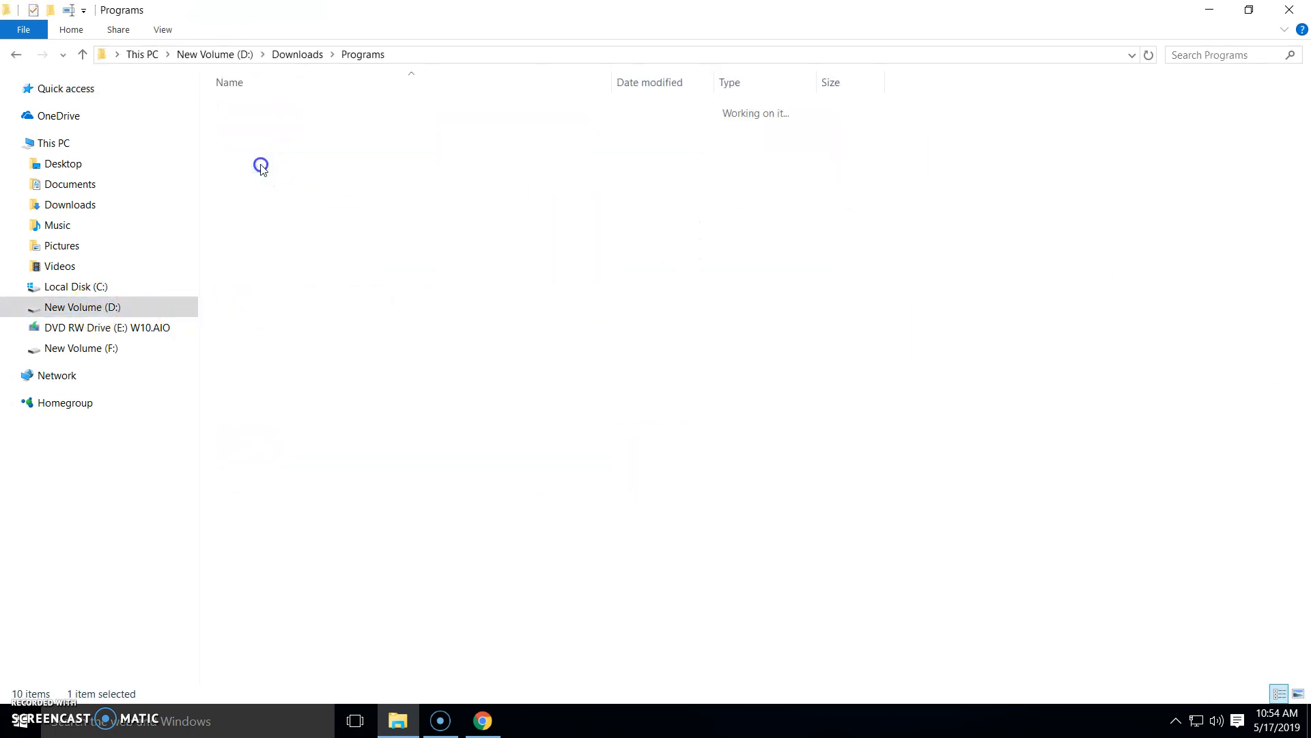
{"action": "left_click", "coordinate": [16, 54]}
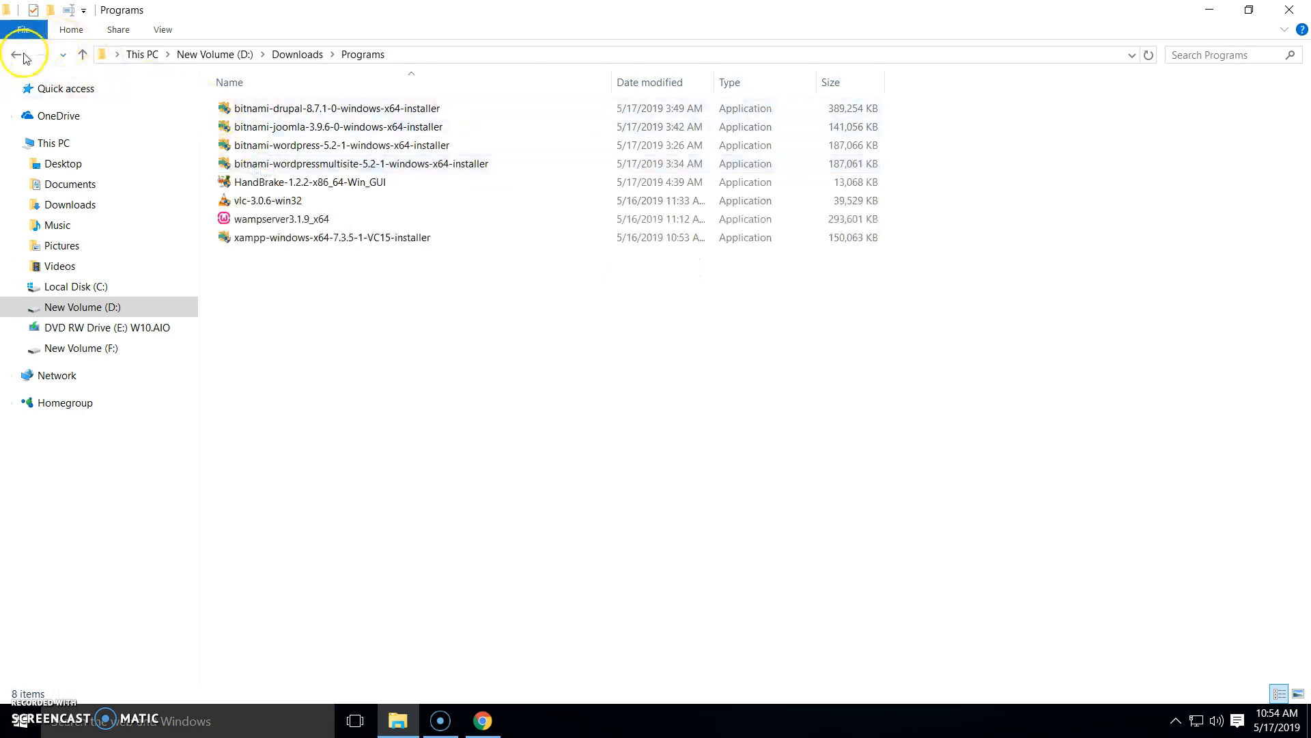
{"action": "double_click", "coordinate": [253, 109]}
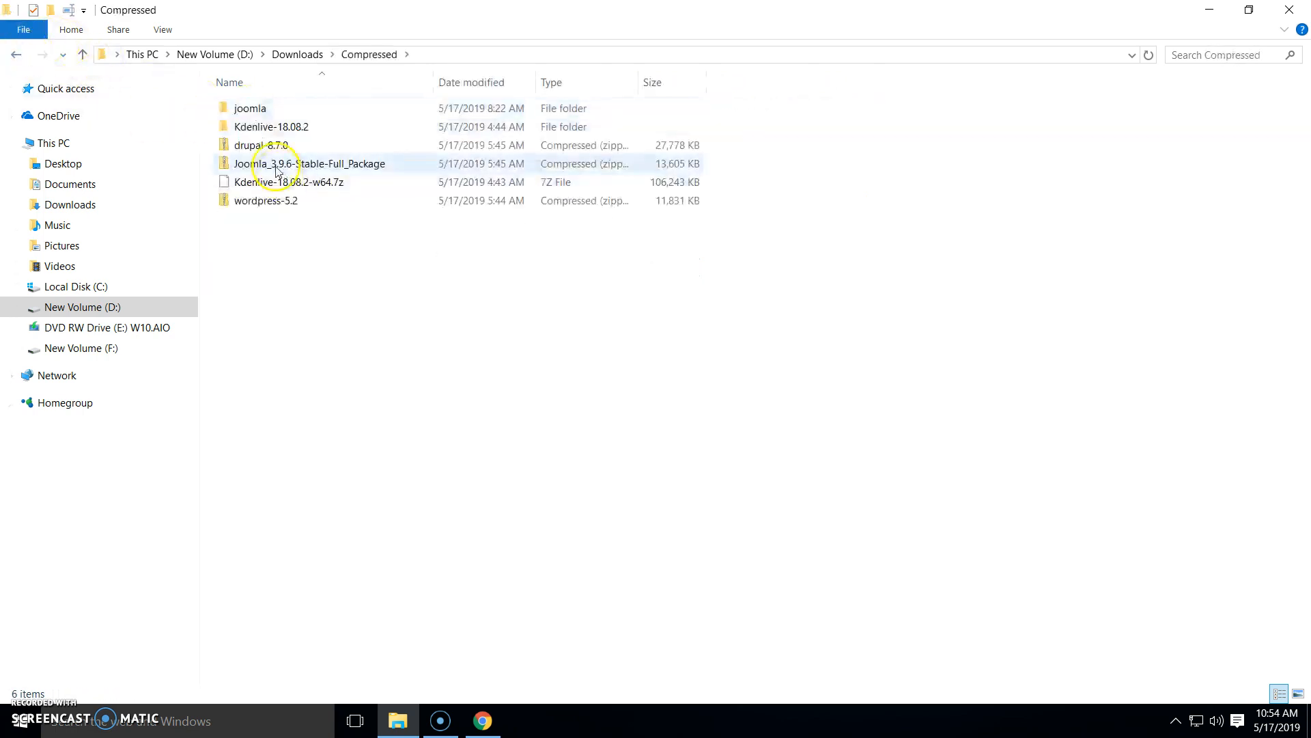
{"action": "left_click", "coordinate": [261, 147]}
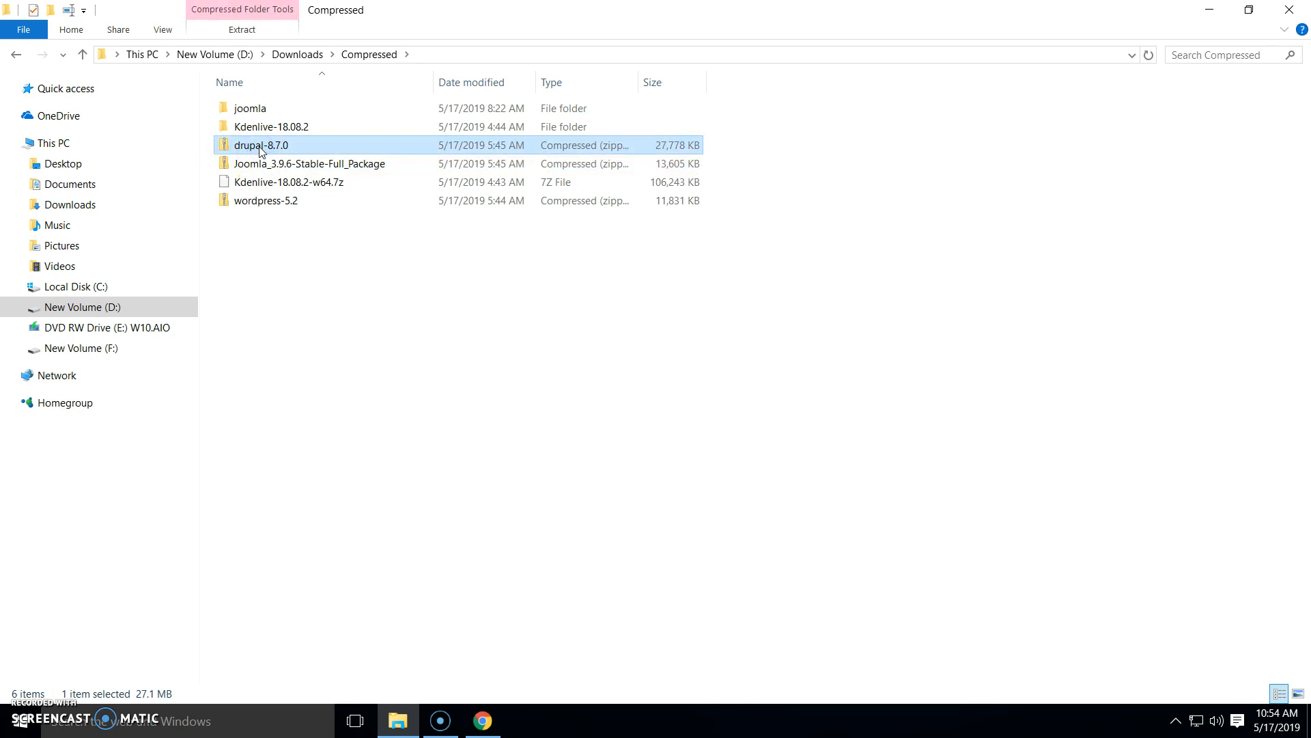
{"action": "left_click_drag", "start_coordinate": [260, 150], "coordinate": [317, 536]}
Search the Start menu for xampp and check the tray icons, then reselect the drupal-8.7.0 zip
{"action": "left_click", "coordinate": [21, 730]}
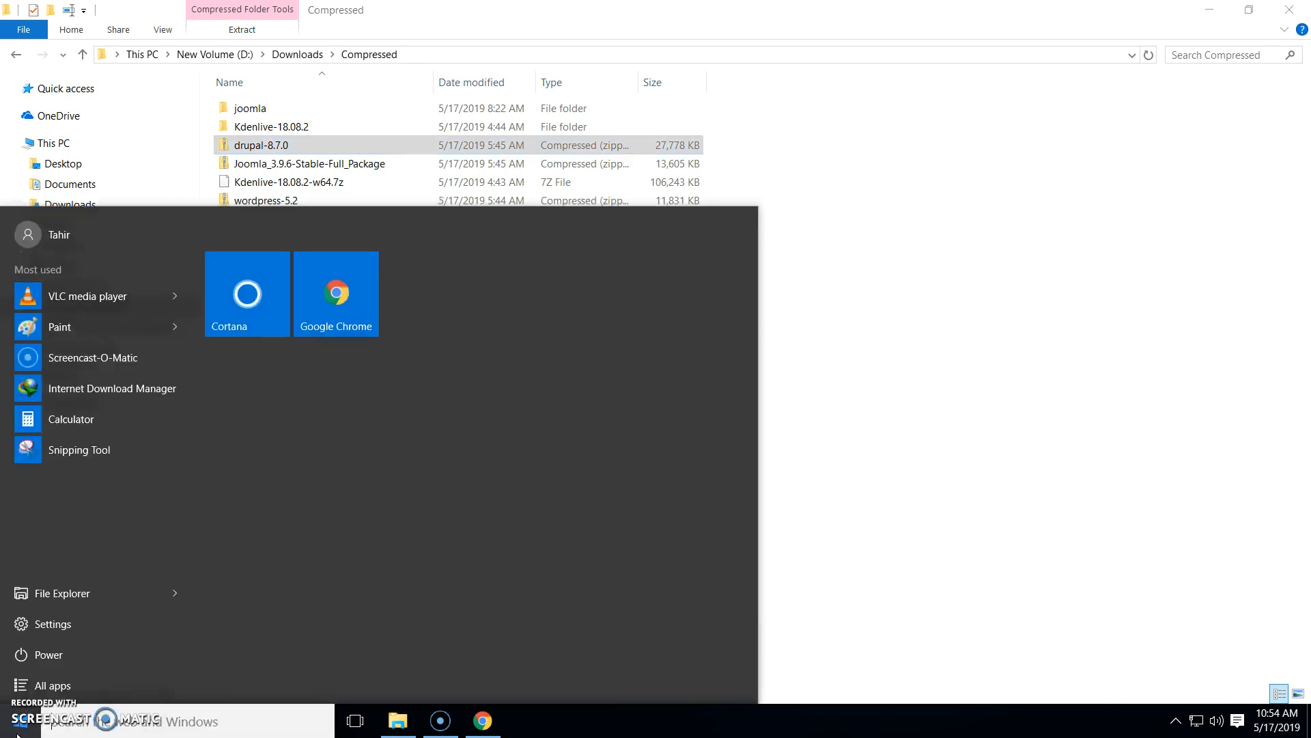
{"action": "type", "text": "xampp"}
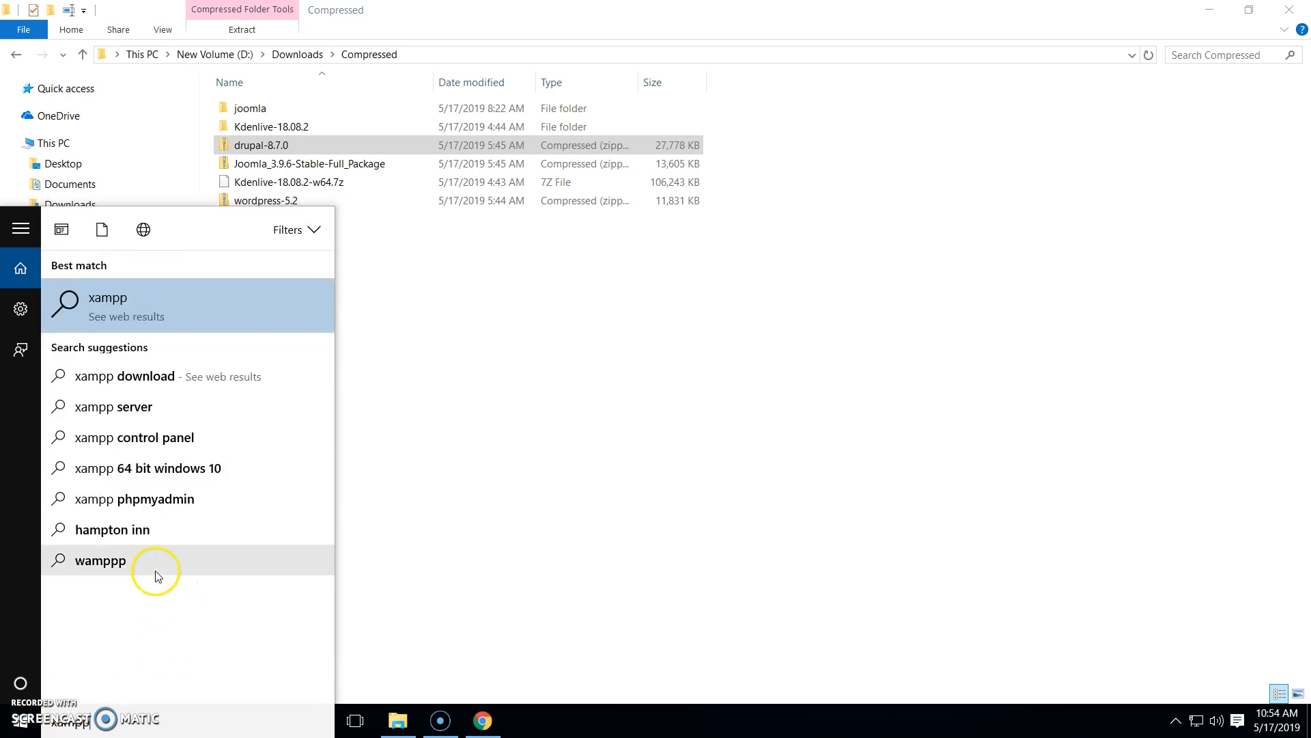
{"action": "left_click", "coordinate": [440, 366]}
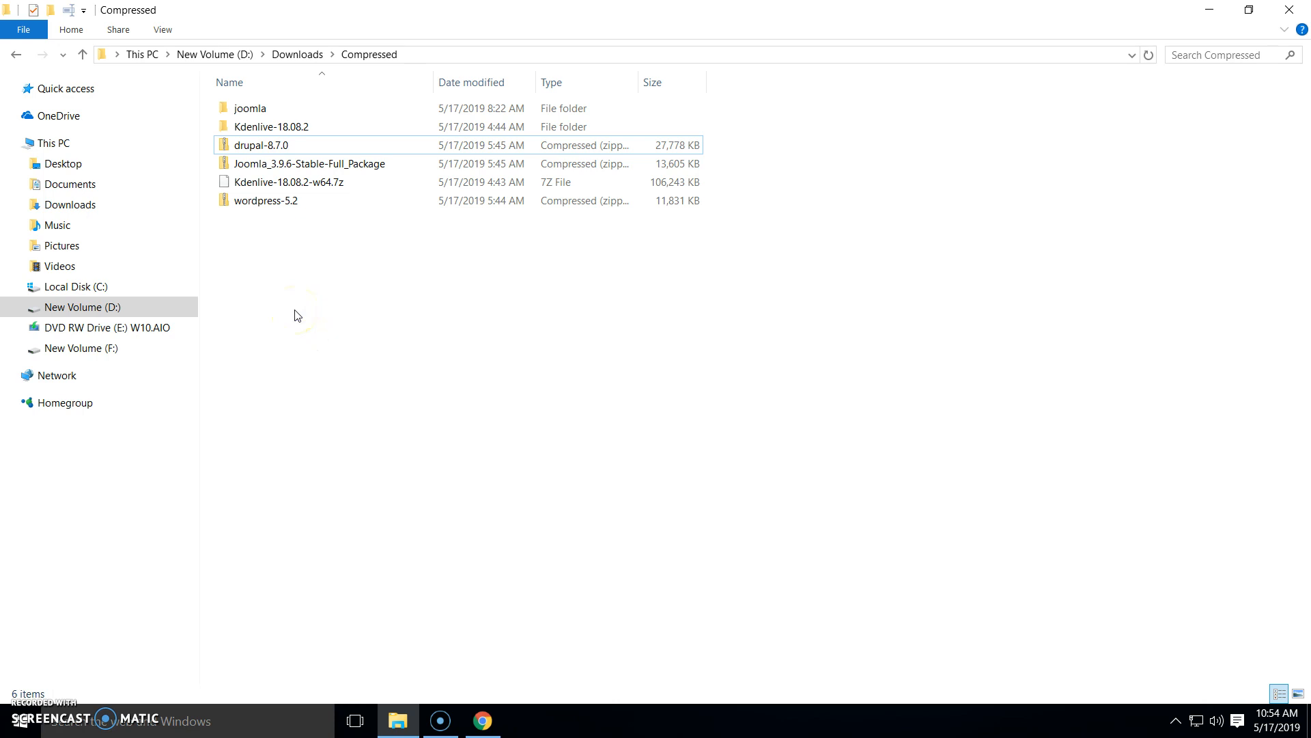
{"action": "left_click", "coordinate": [1175, 719]}
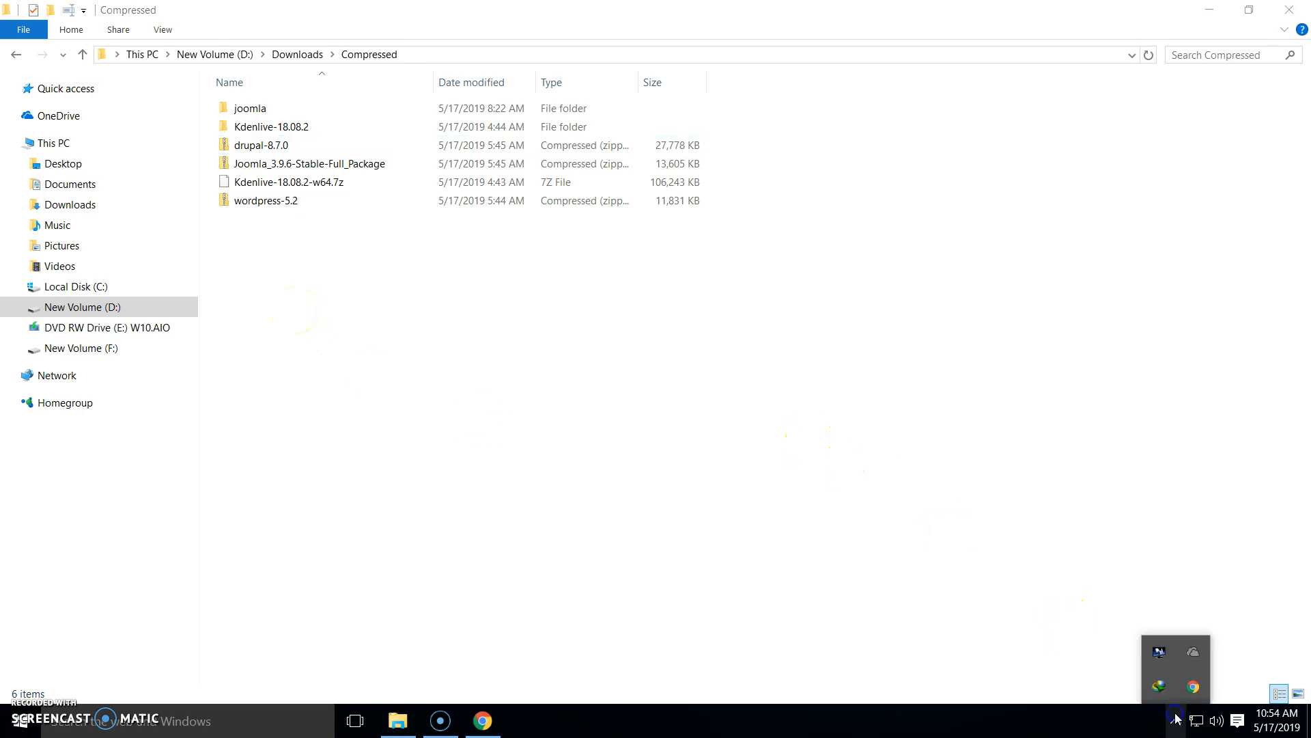
{"action": "left_click", "coordinate": [1060, 649]}
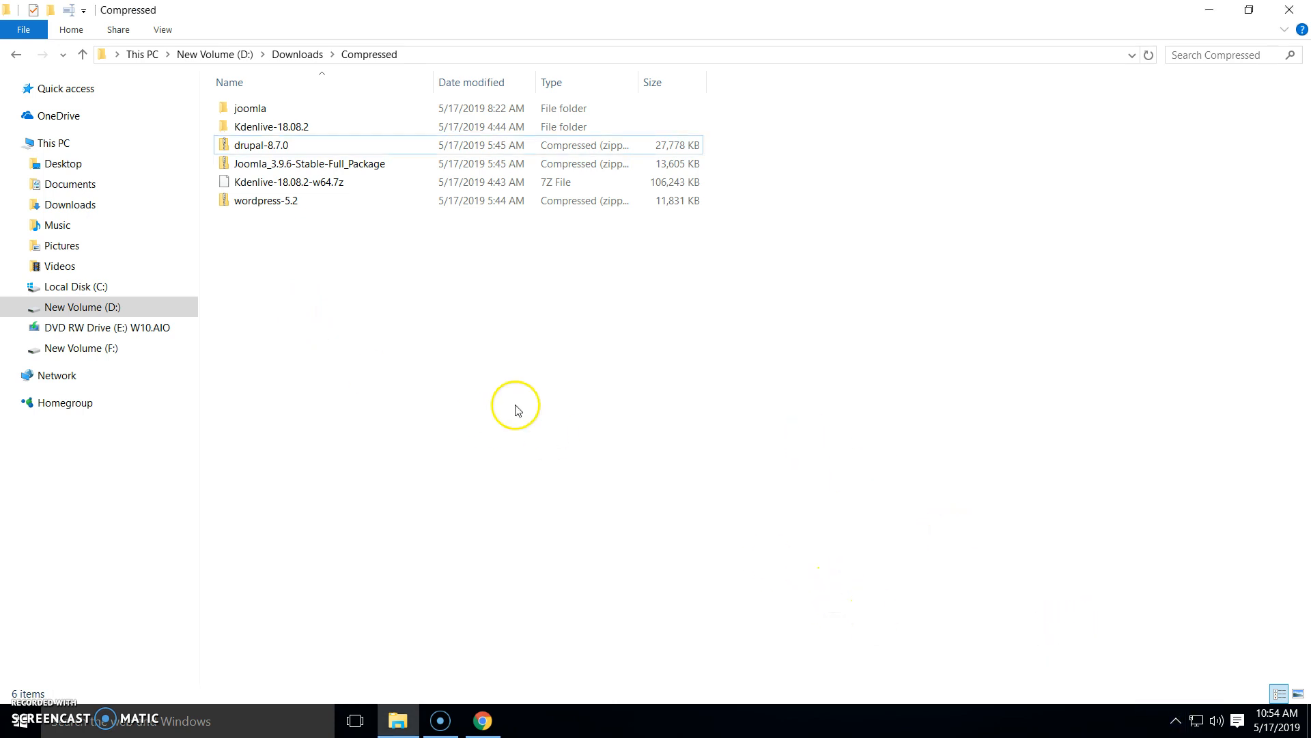
{"action": "left_click", "coordinate": [278, 145]}
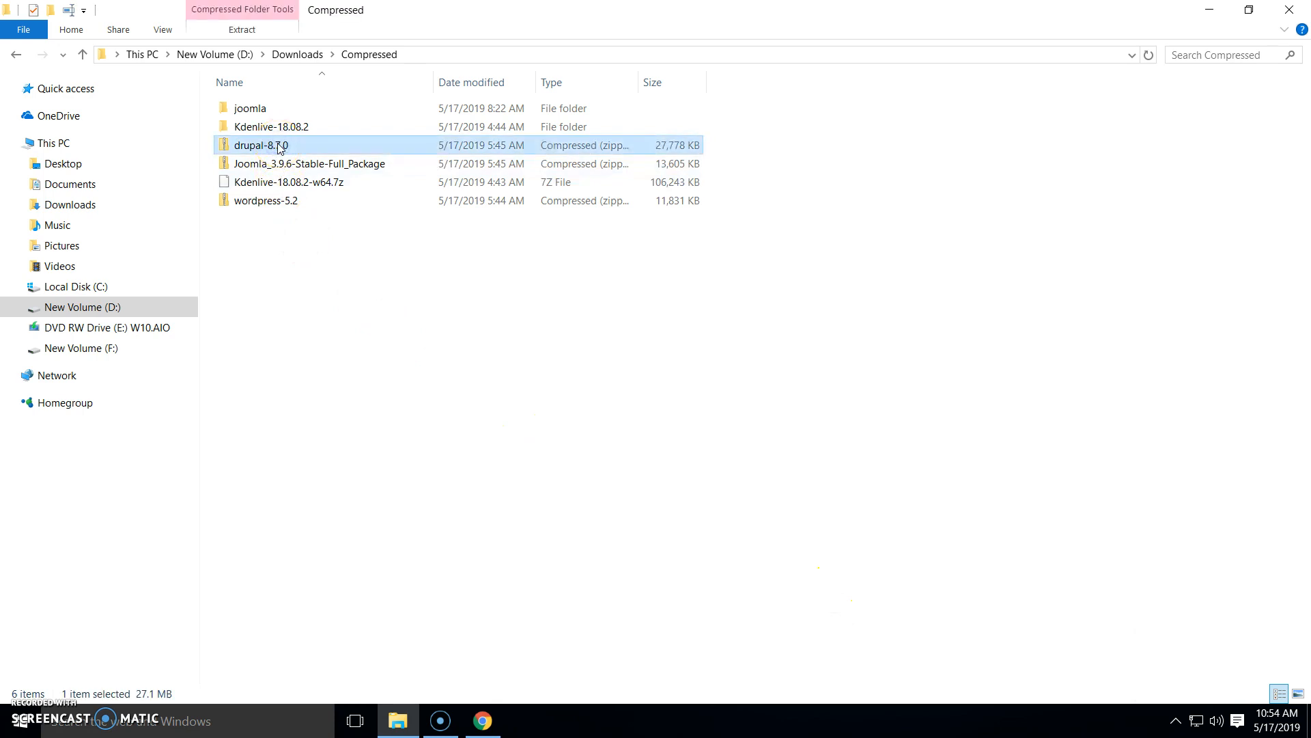
Copy the drupal-8.7.0 zip, then open C:\xampp and launch xampp-control
{"action": "right_click", "coordinate": [280, 147]}
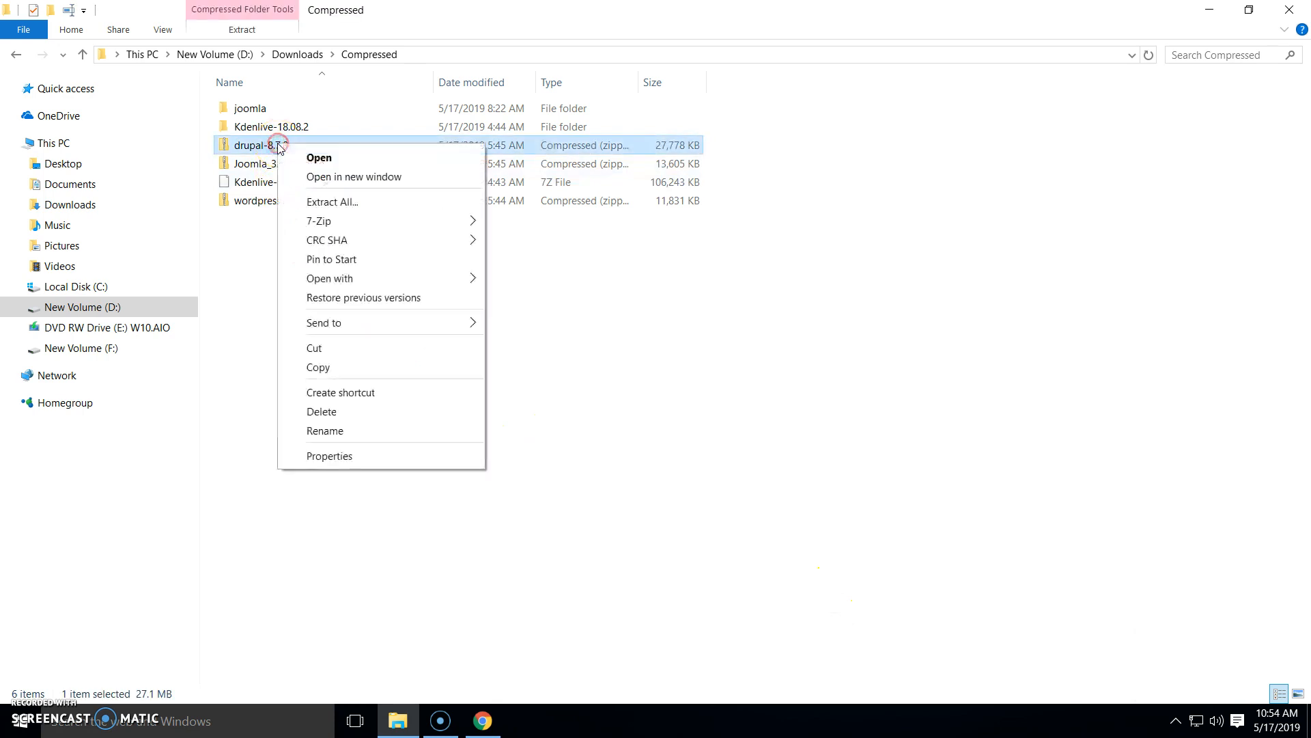
{"action": "left_click", "coordinate": [355, 368]}
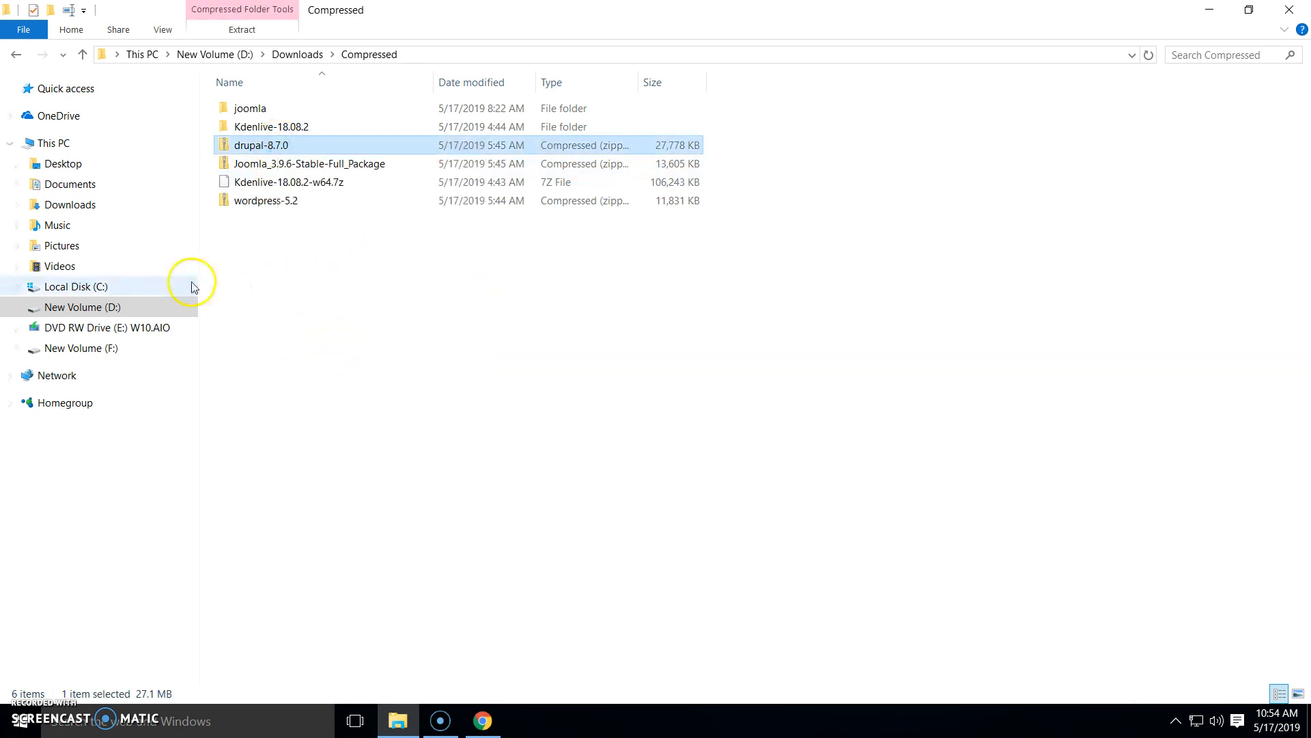
{"action": "left_click", "coordinate": [113, 288]}
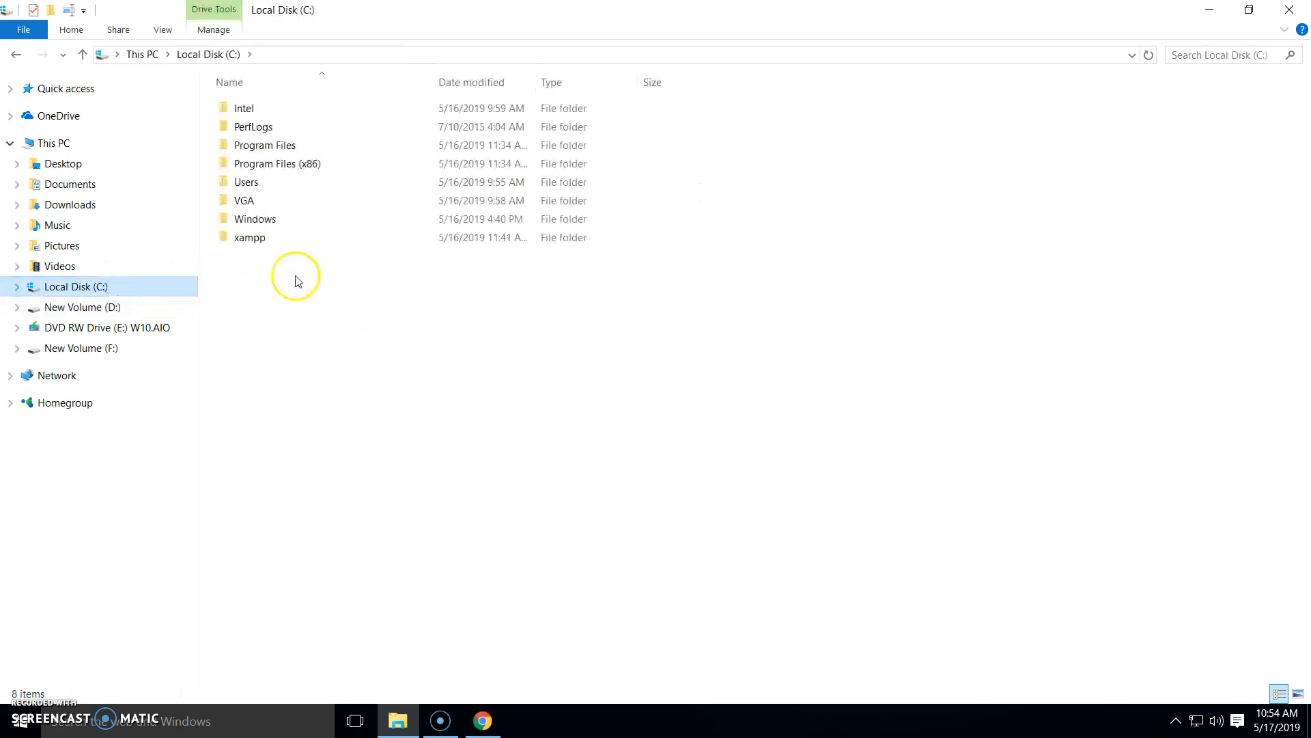
{"action": "double_click", "coordinate": [251, 239]}
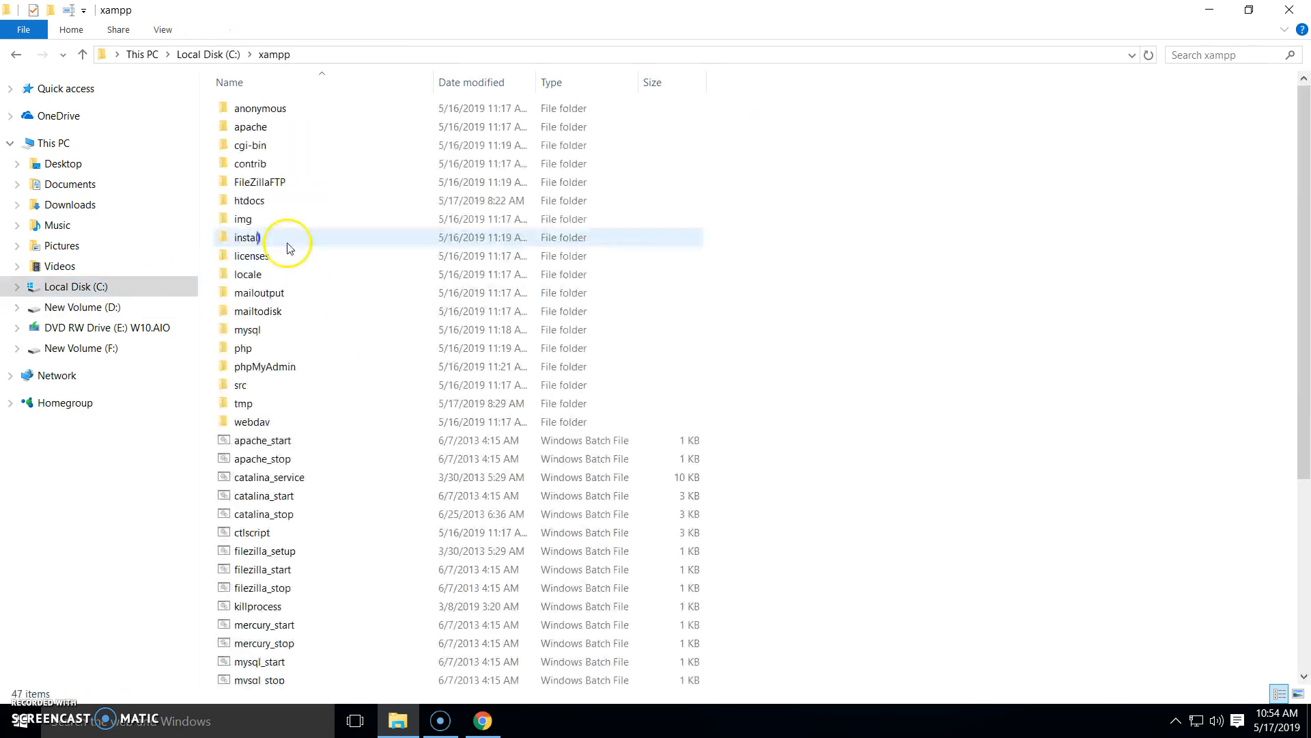
{"action": "scroll", "coordinate": [321, 343], "scroll_direction": "down", "scroll_amount": 6}
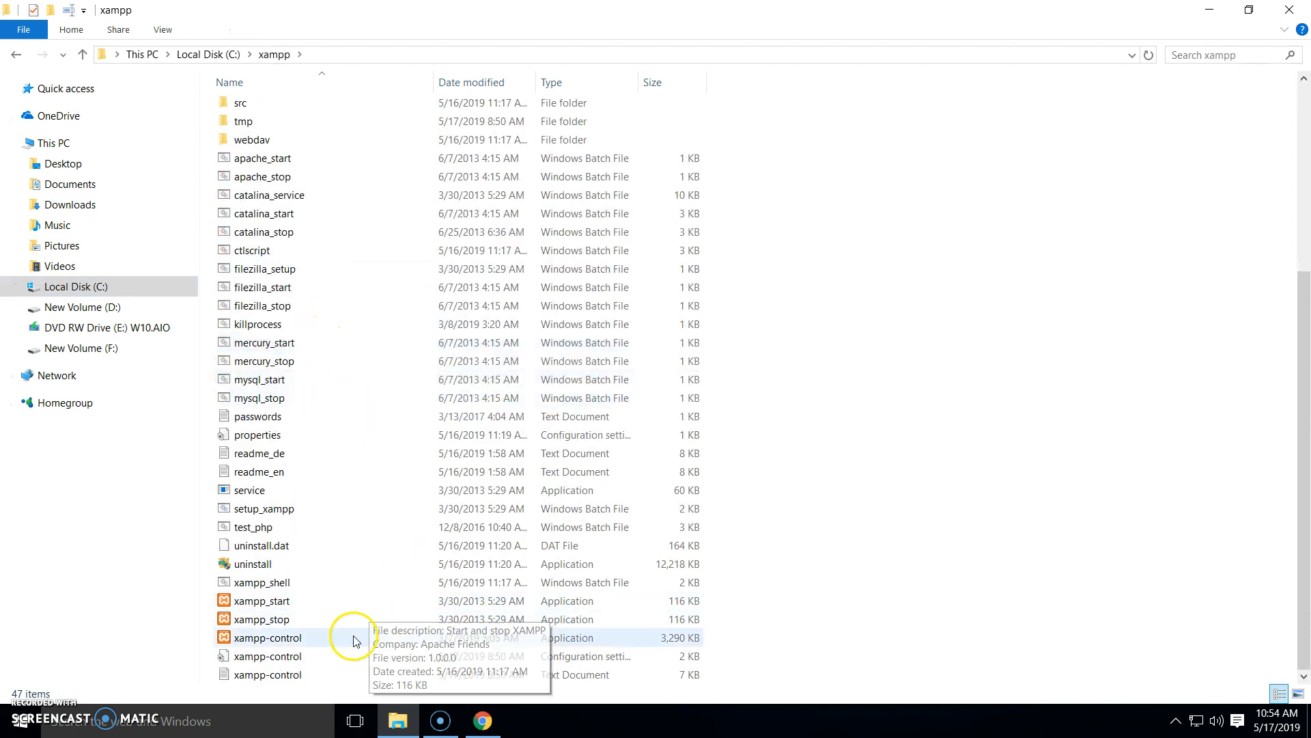
{"action": "double_click", "coordinate": [306, 639]}
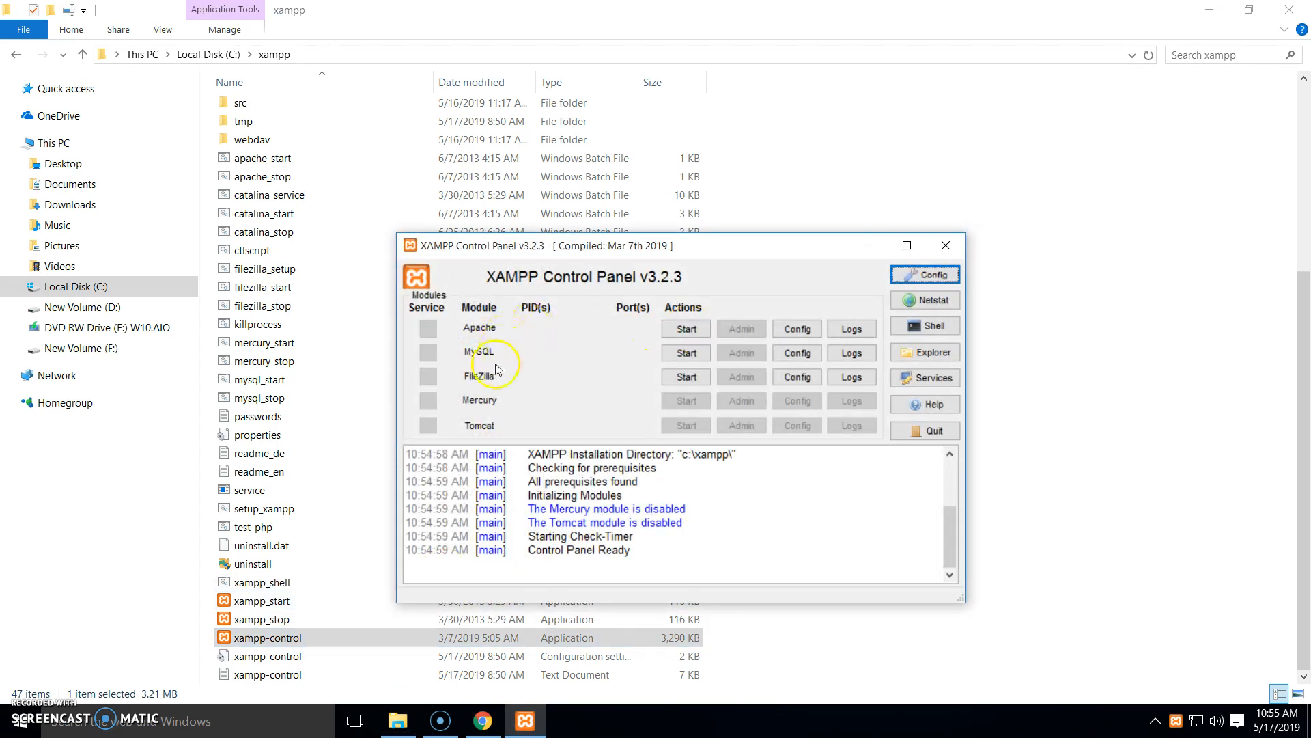
Start Apache (ports 80, 443) and MySQL (port 3306) in XAMPP, then return to Chrome
{"action": "left_click", "coordinate": [686, 329]}
{"action": "left_click", "coordinate": [686, 352]}
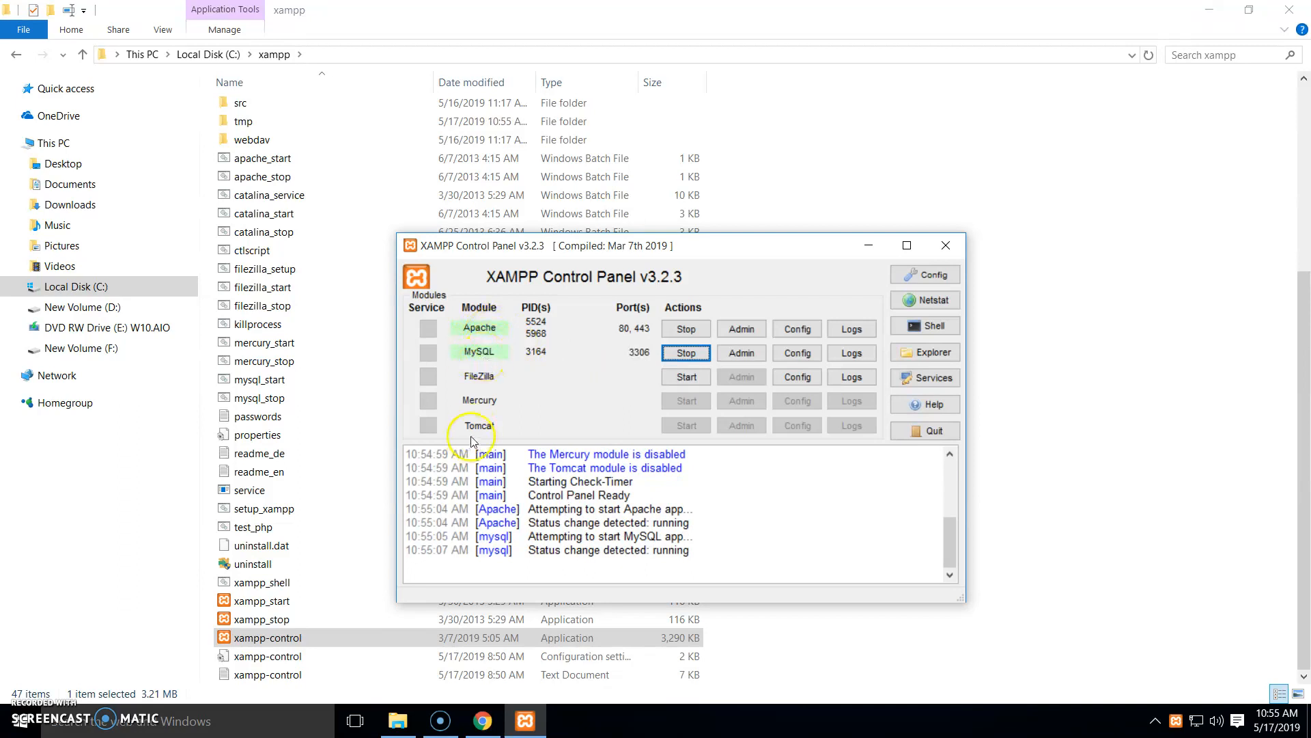
{"action": "left_click", "coordinate": [482, 721]}
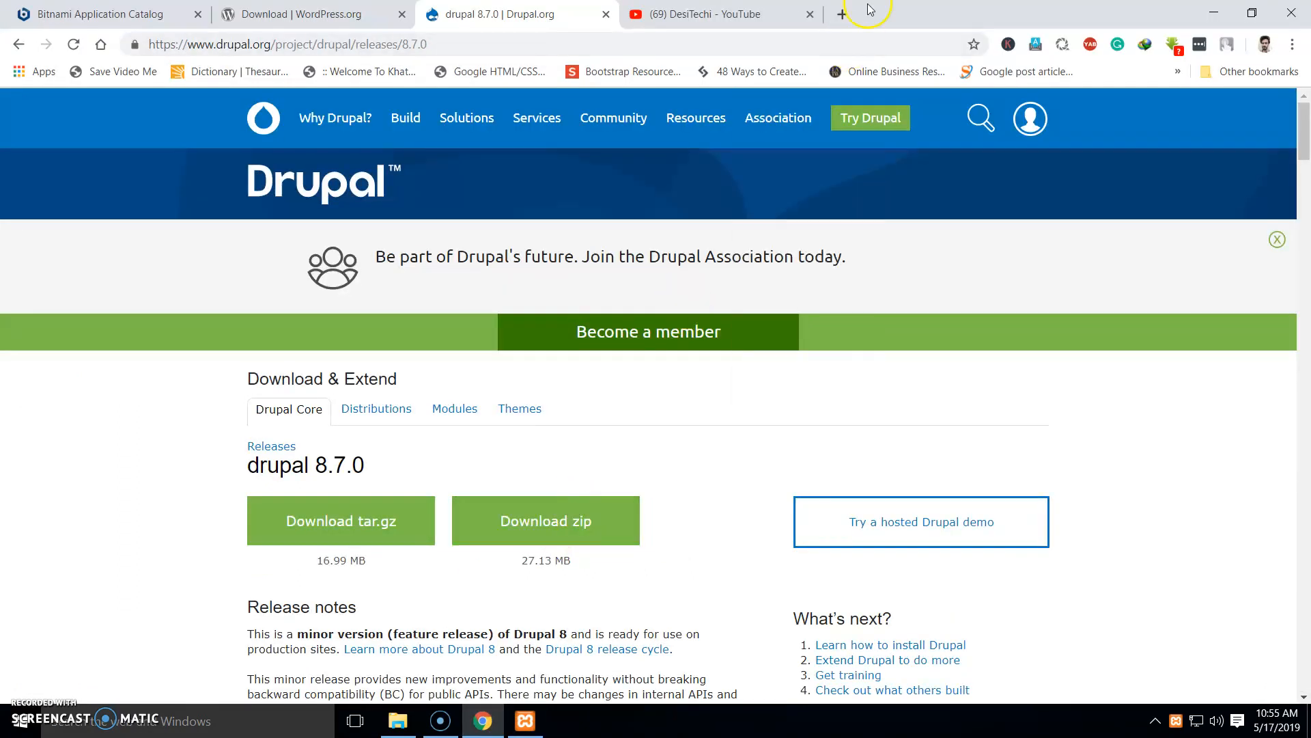
Load localhost in a new tab and go from the XAMPP dashboard to phpMyAdmin
{"action": "left_click", "coordinate": [845, 15]}
{"action": "type", "text": "localhost"}
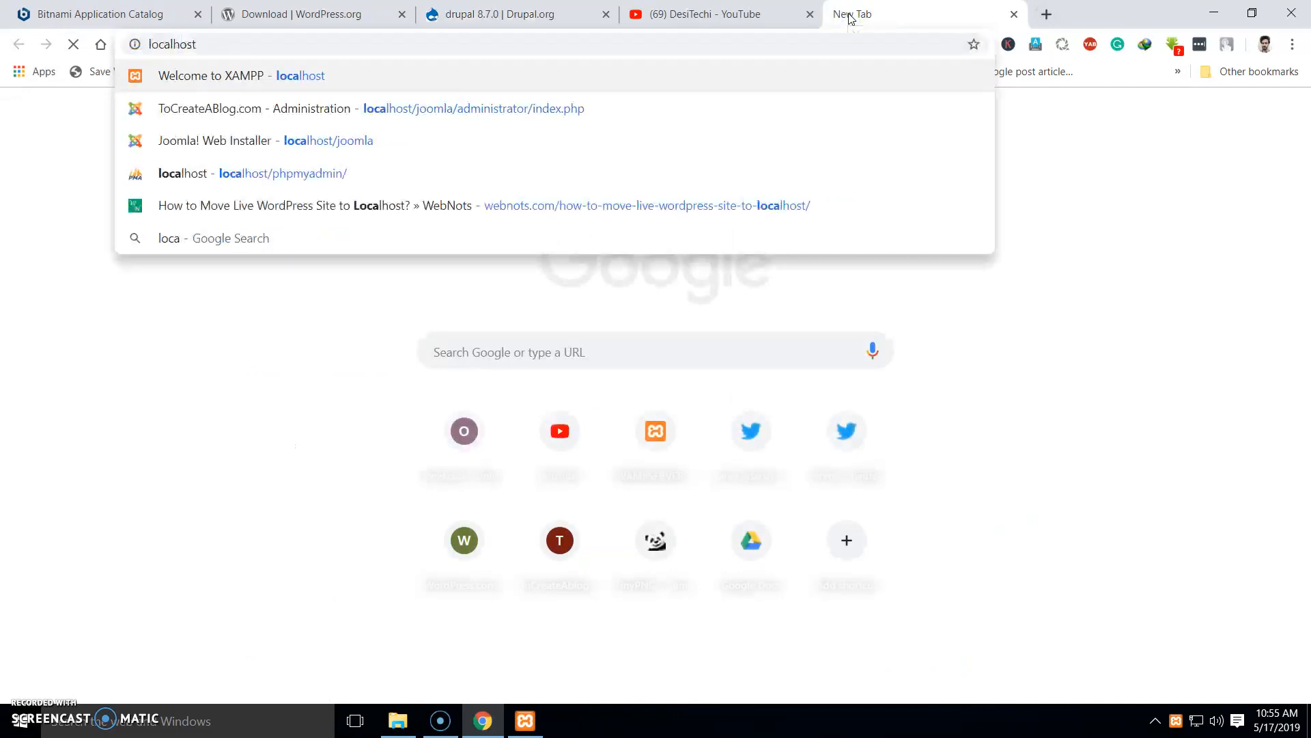
{"action": "key", "text": "Return"}
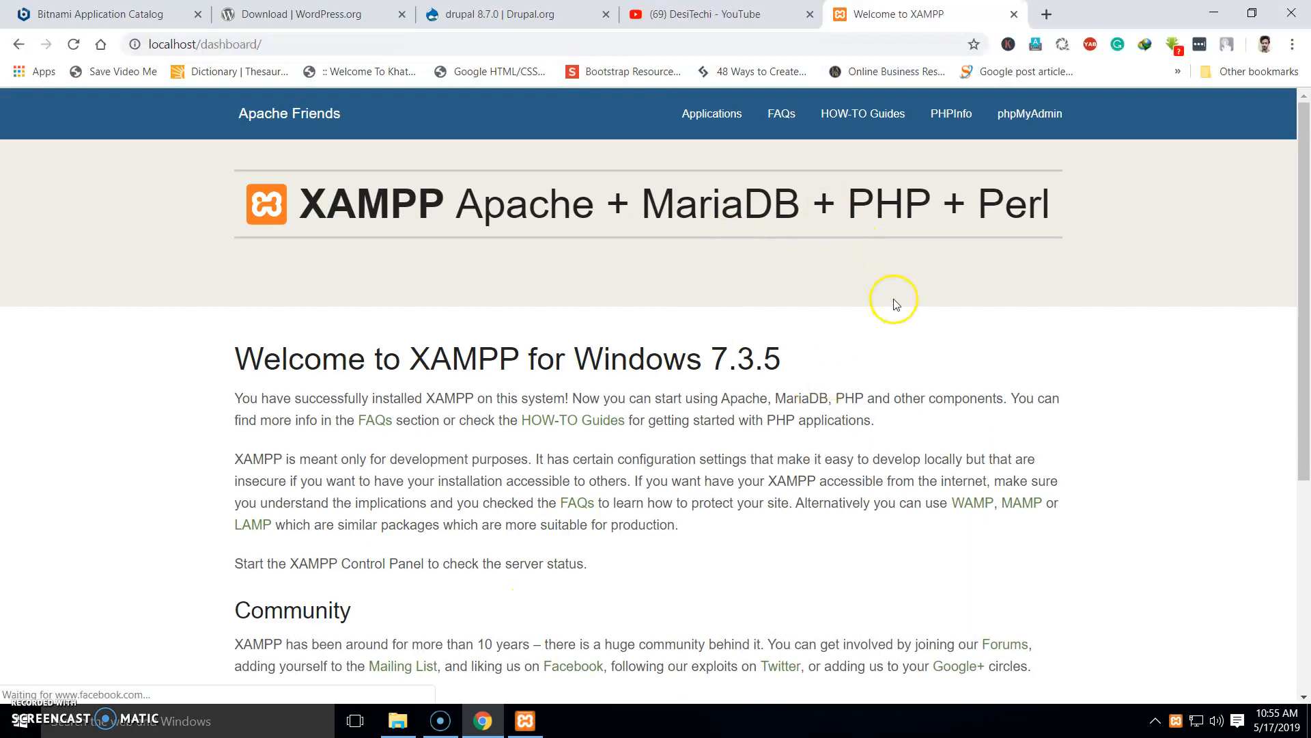
{"action": "left_click", "coordinate": [1029, 113]}
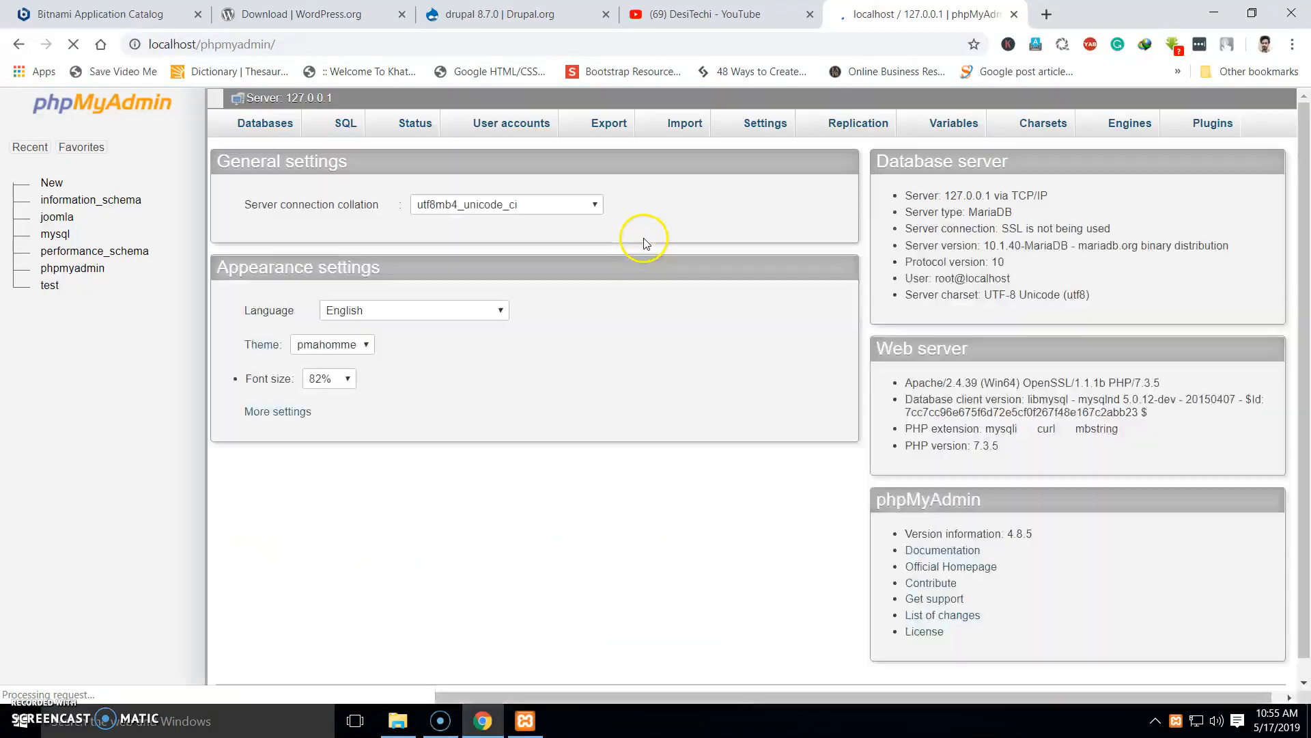
Create an empty database named drupal under phpMyAdmin's Databases tab
{"action": "left_click", "coordinate": [269, 140]}
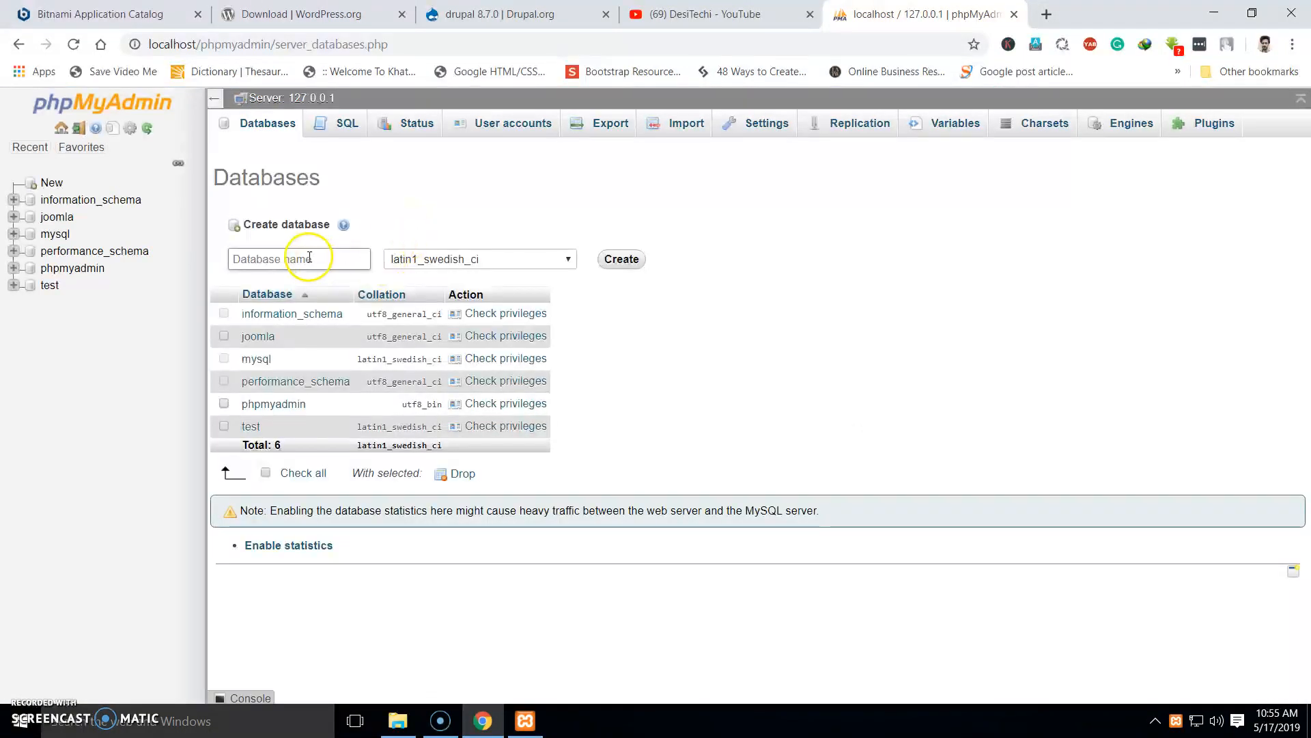
{"action": "left_click", "coordinate": [310, 257]}
{"action": "type", "text": "drupal"}
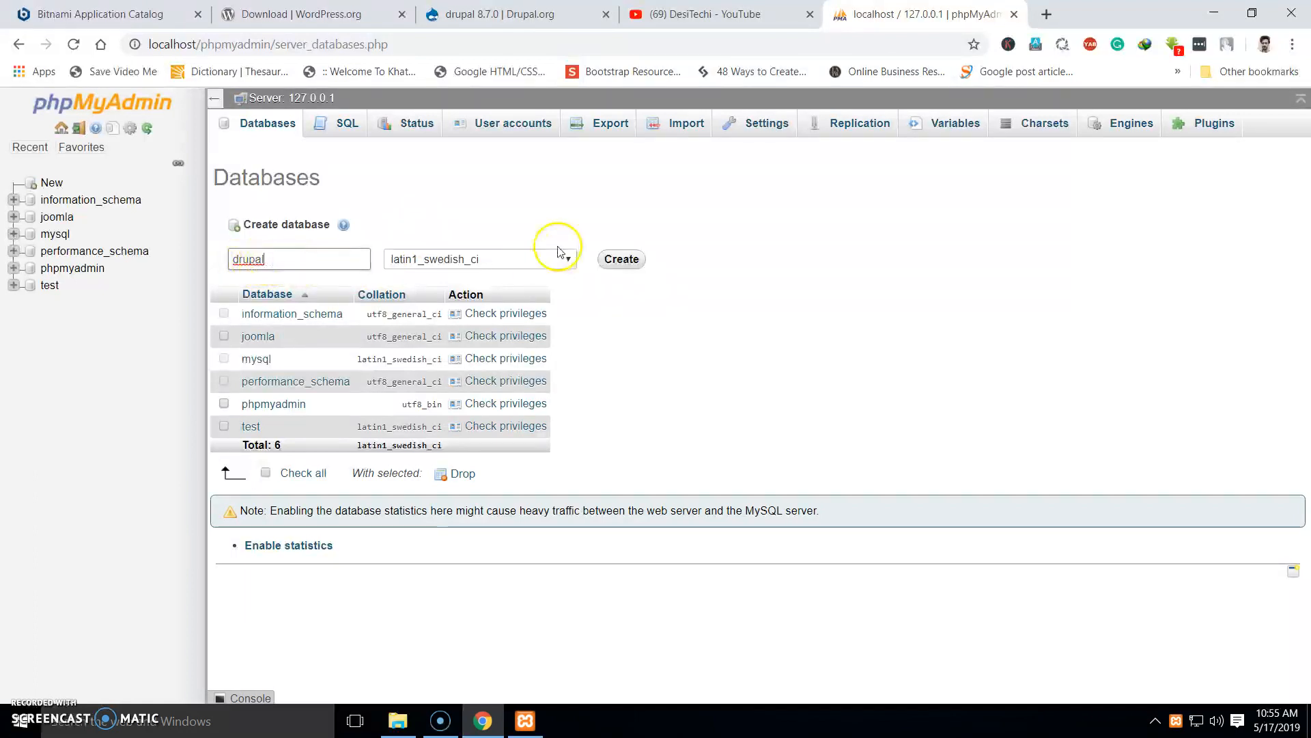
{"action": "left_click", "coordinate": [621, 260]}
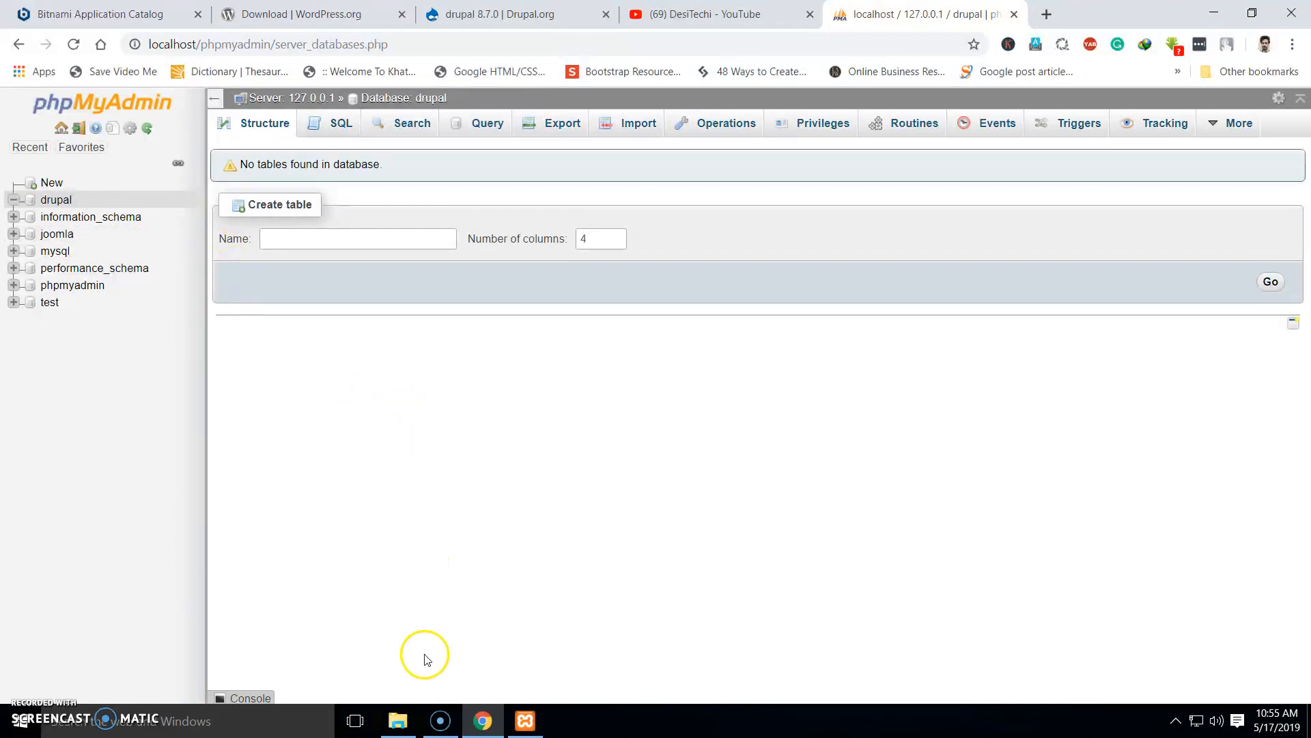
{"action": "left_click", "coordinate": [398, 721]}
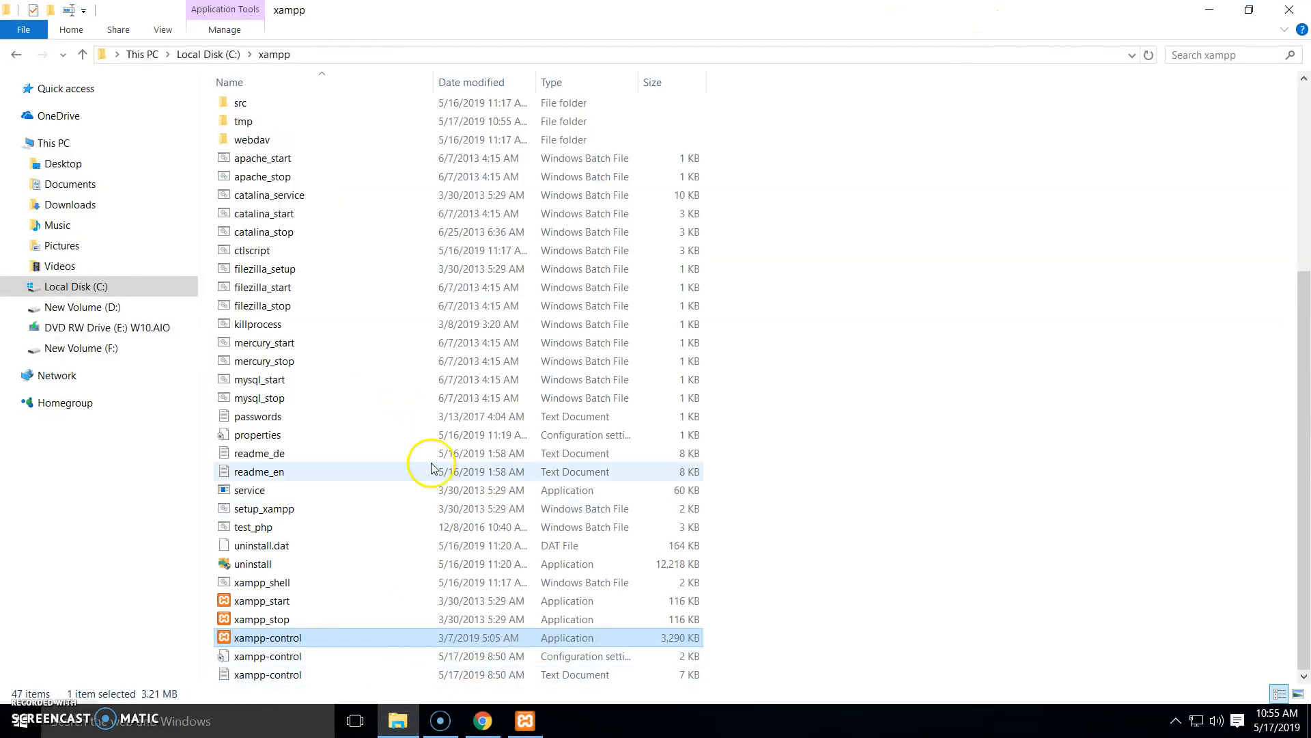
Paste the drupal-8.7.0 zip into C:\xampp\htdocs and open it with 7-Zip
{"action": "scroll", "coordinate": [823, 437], "scroll_direction": "up", "scroll_amount": 5}
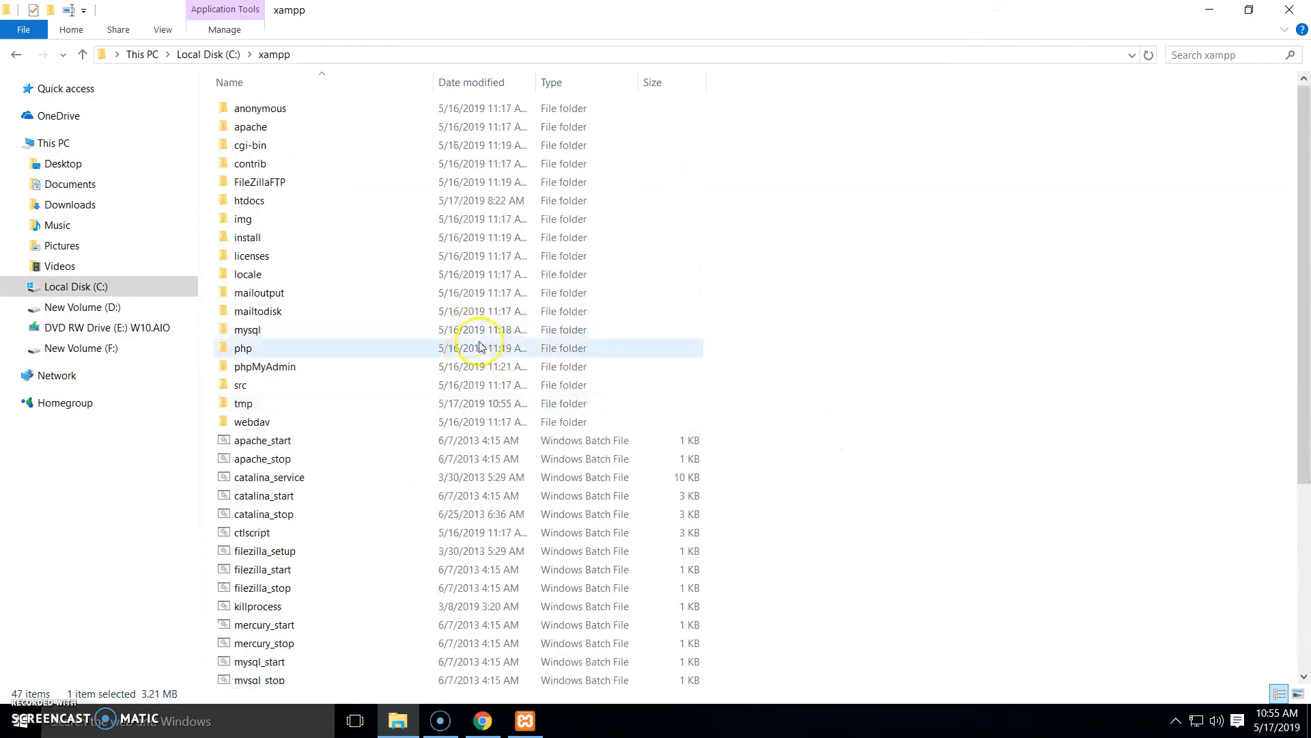
{"action": "double_click", "coordinate": [272, 206]}
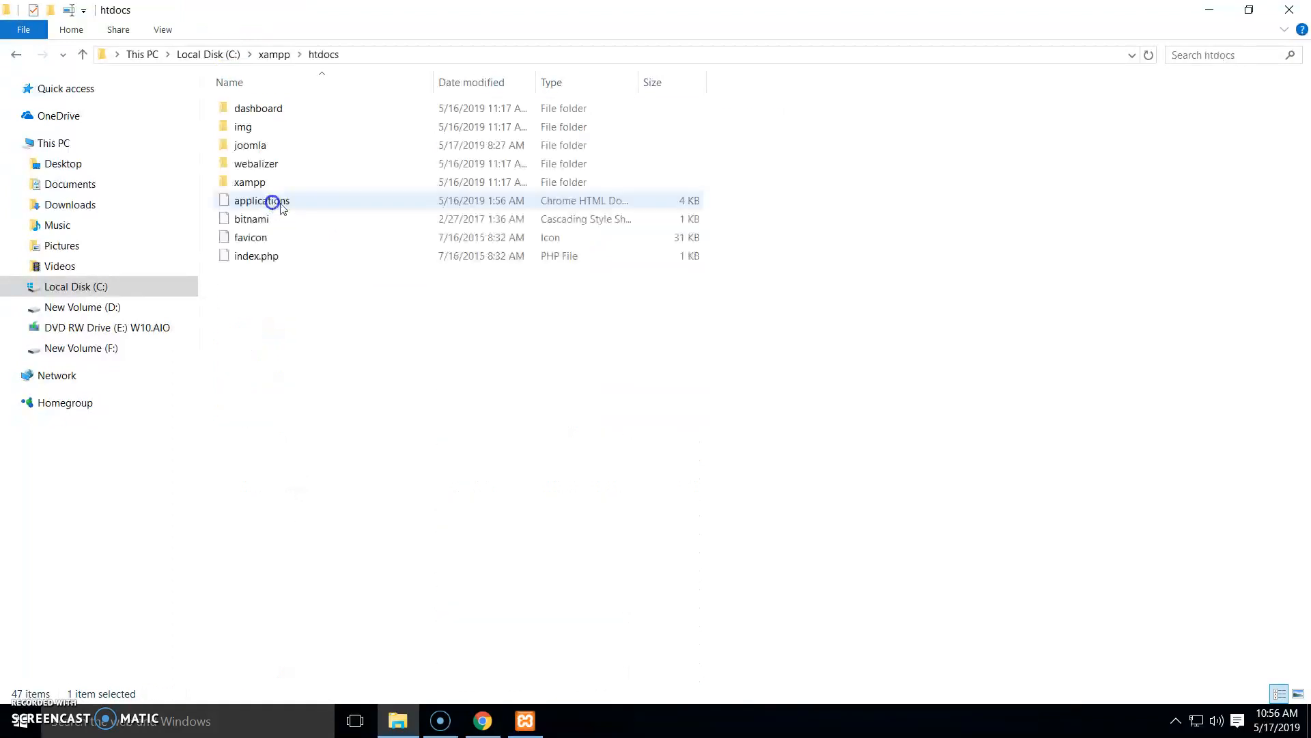
{"action": "right_click", "coordinate": [286, 315]}
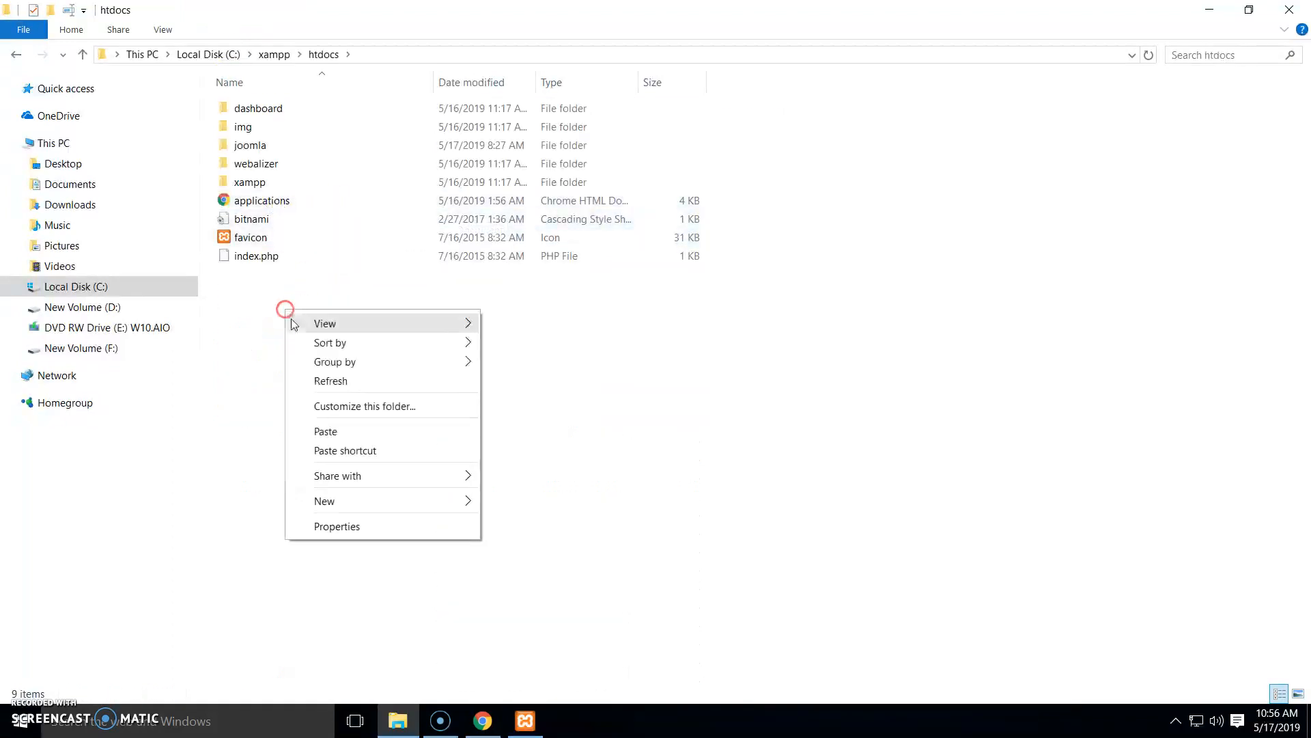
{"action": "left_click", "coordinate": [333, 430]}
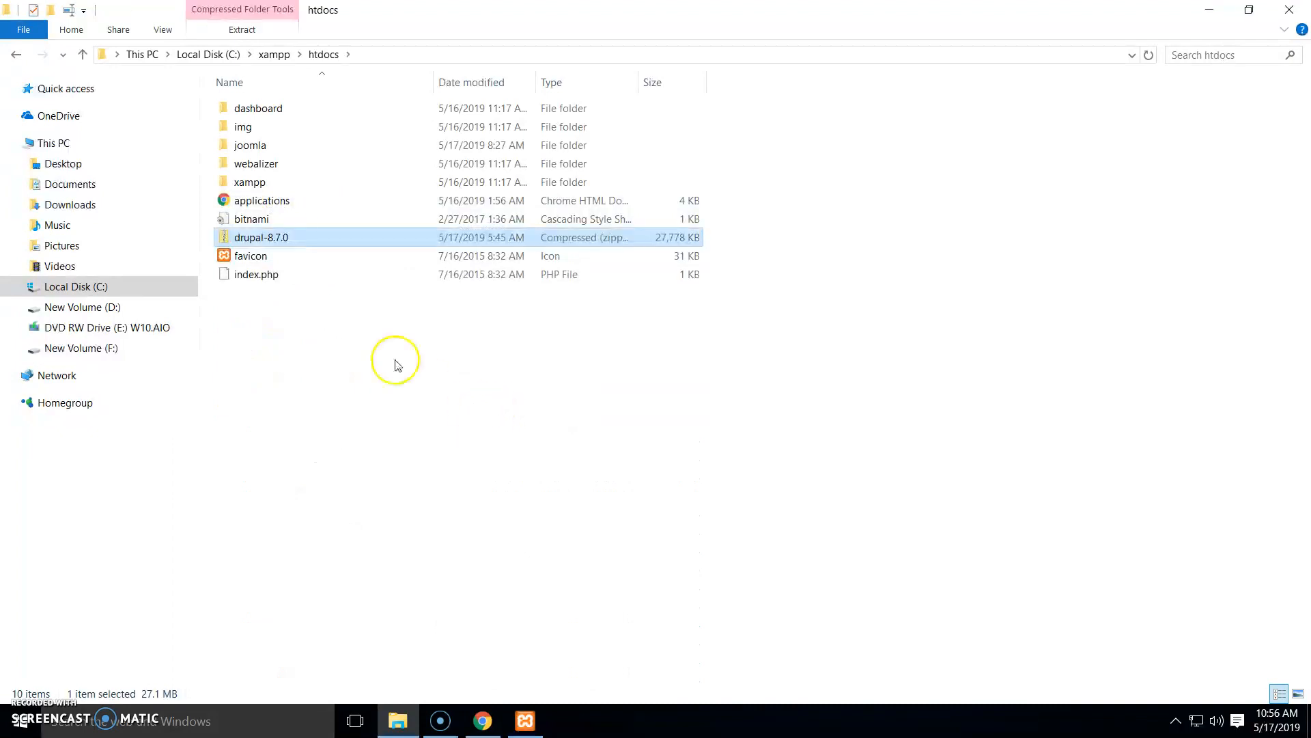
{"action": "right_click", "coordinate": [315, 241]}
{"action": "mouse_move", "coordinate": [498, 317]}
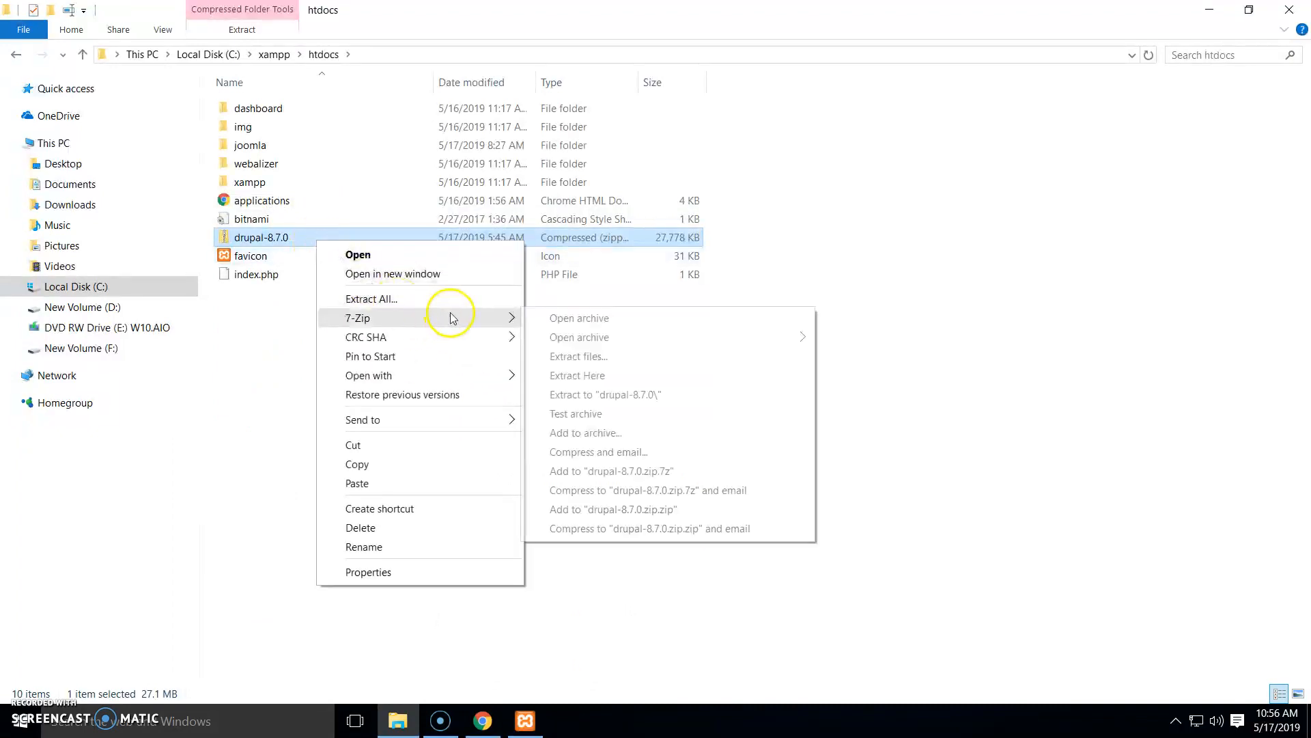
{"action": "left_click", "coordinate": [564, 316]}
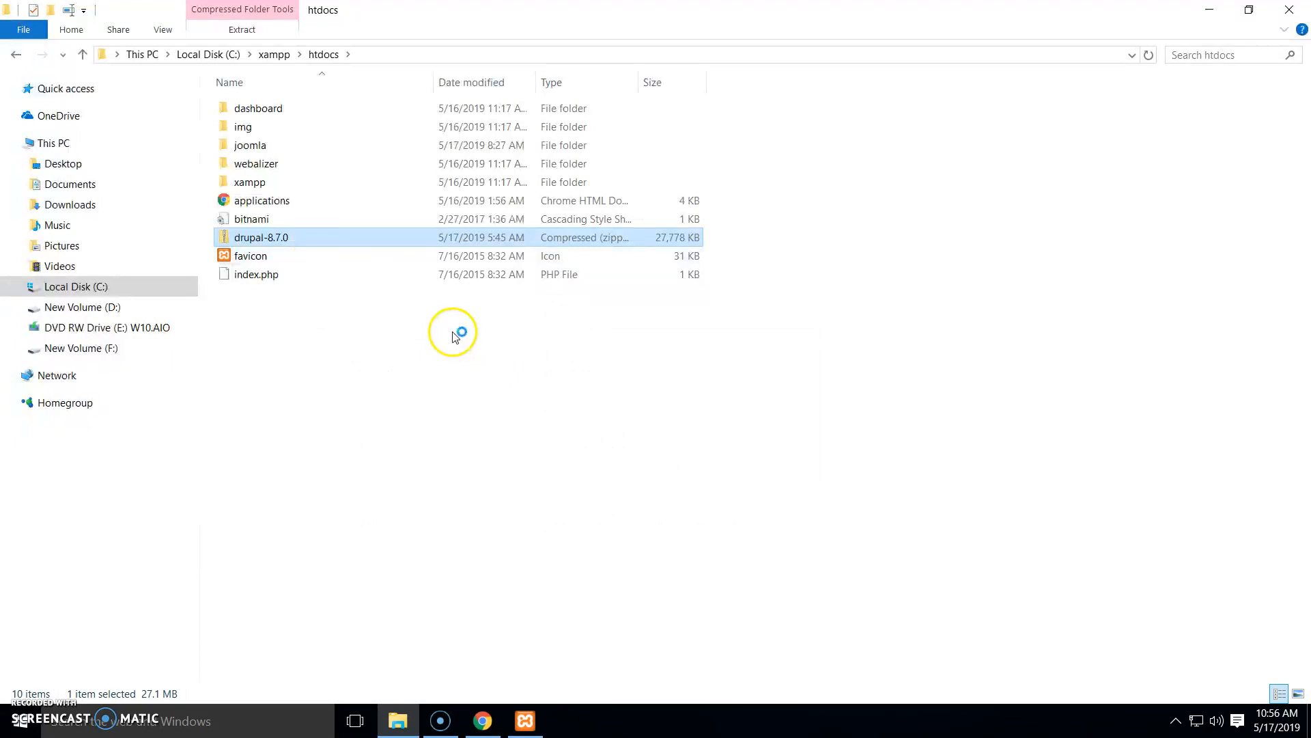
Drag the drupal-8.7.0 folder from 7-Zip into htdocs, then close 7-Zip
{"action": "left_click_drag", "start_coordinate": [402, 203], "coordinate": [587, 214]}
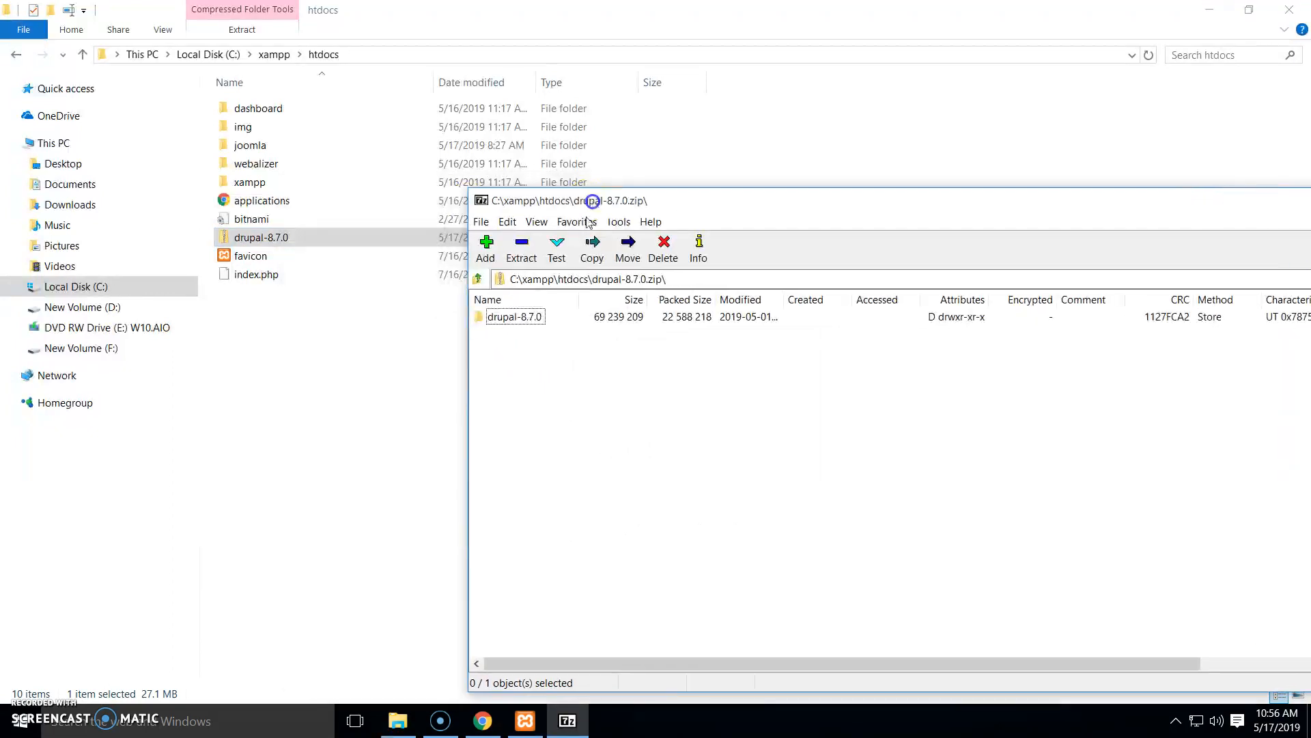
{"action": "left_click_drag", "start_coordinate": [498, 314], "coordinate": [365, 381]}
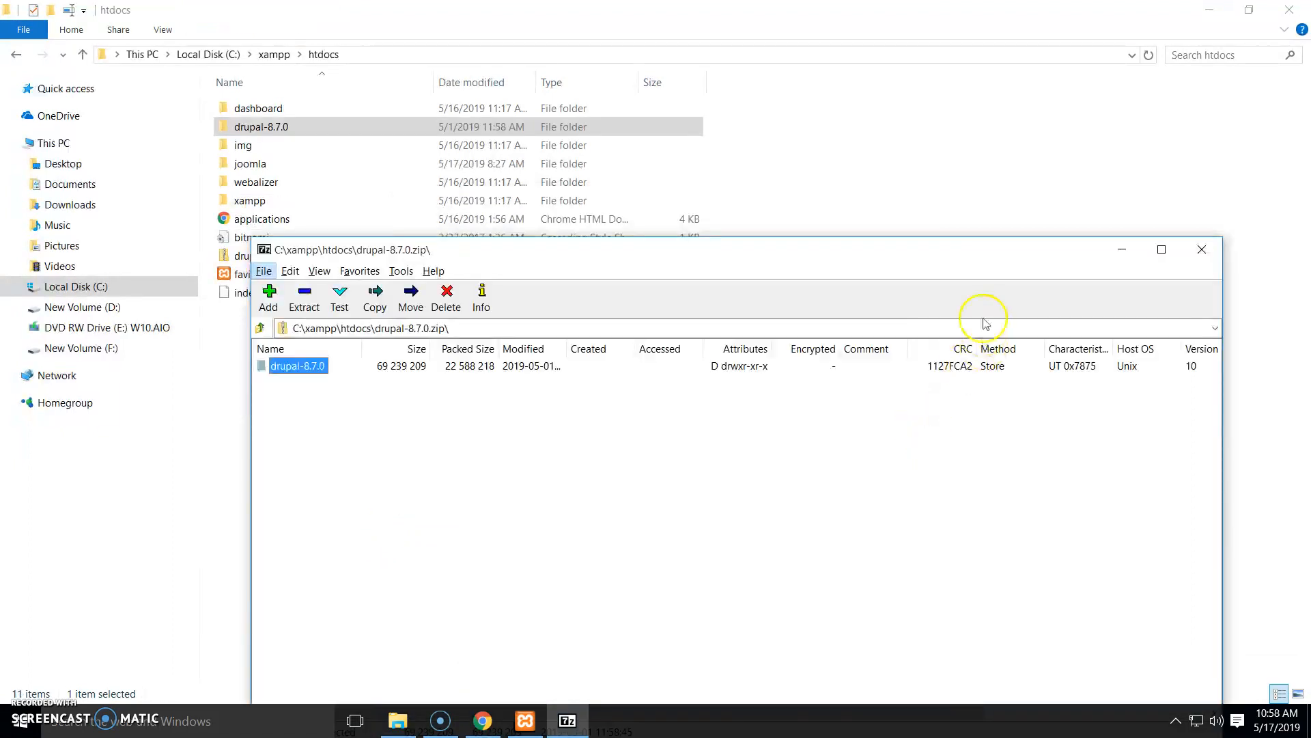
{"action": "left_click", "coordinate": [1201, 250]}
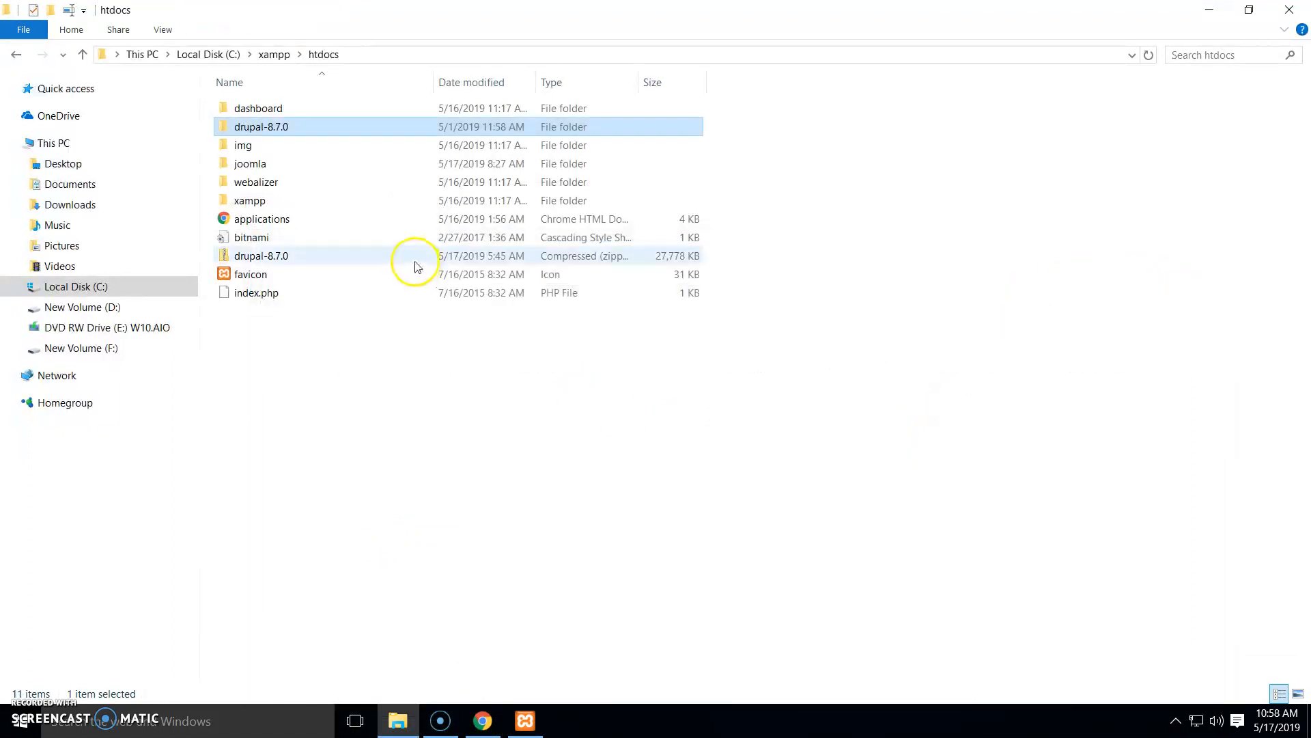
Rename the extracted drupal-8.7.0 folder in htdocs to 'drupal' using F2
{"action": "double_click", "coordinate": [287, 128]}
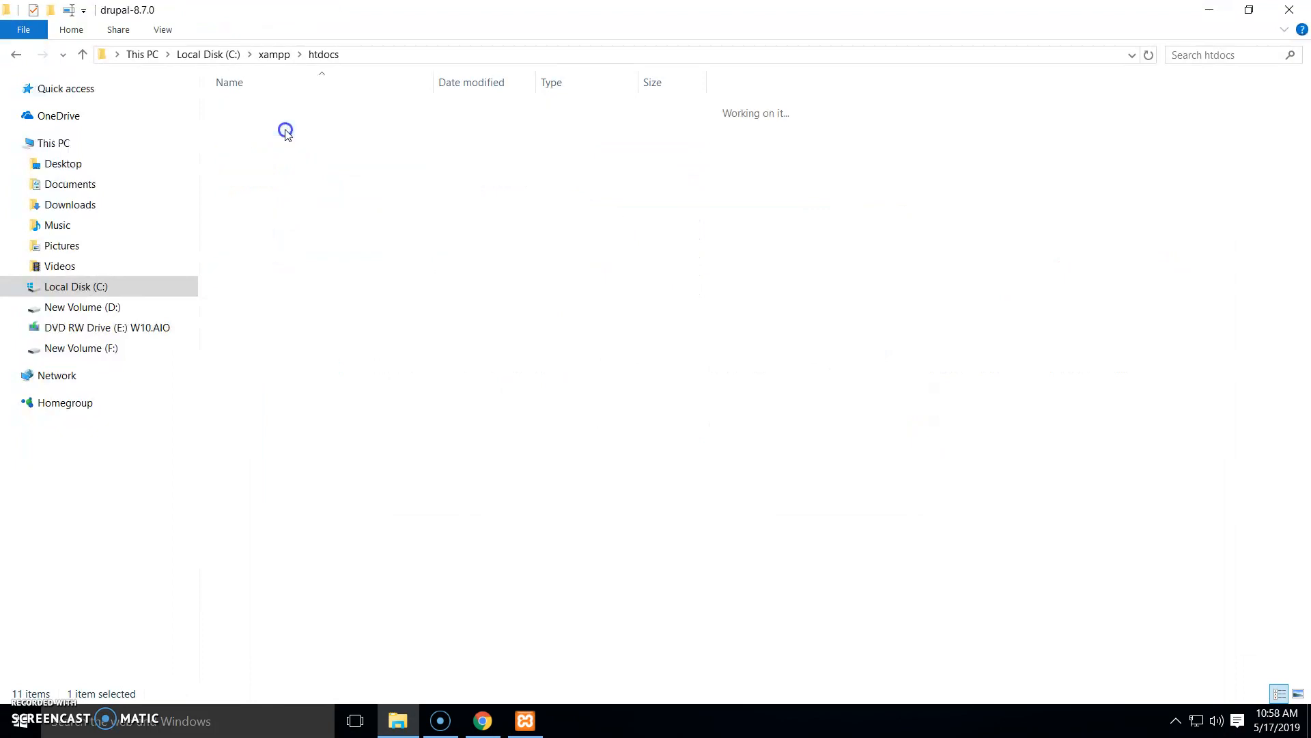
{"action": "left_click", "coordinate": [21, 58]}
{"action": "left_click", "coordinate": [226, 120]}
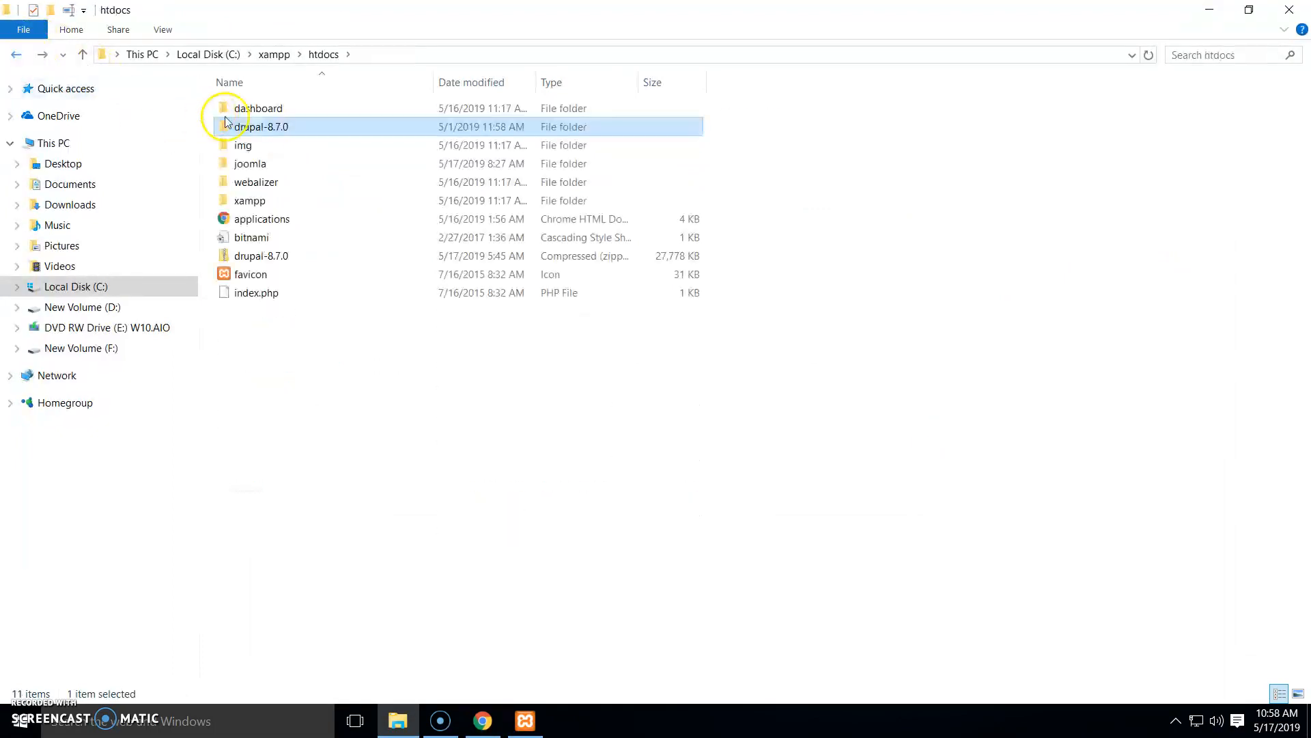
{"action": "left_click", "coordinate": [295, 126]}
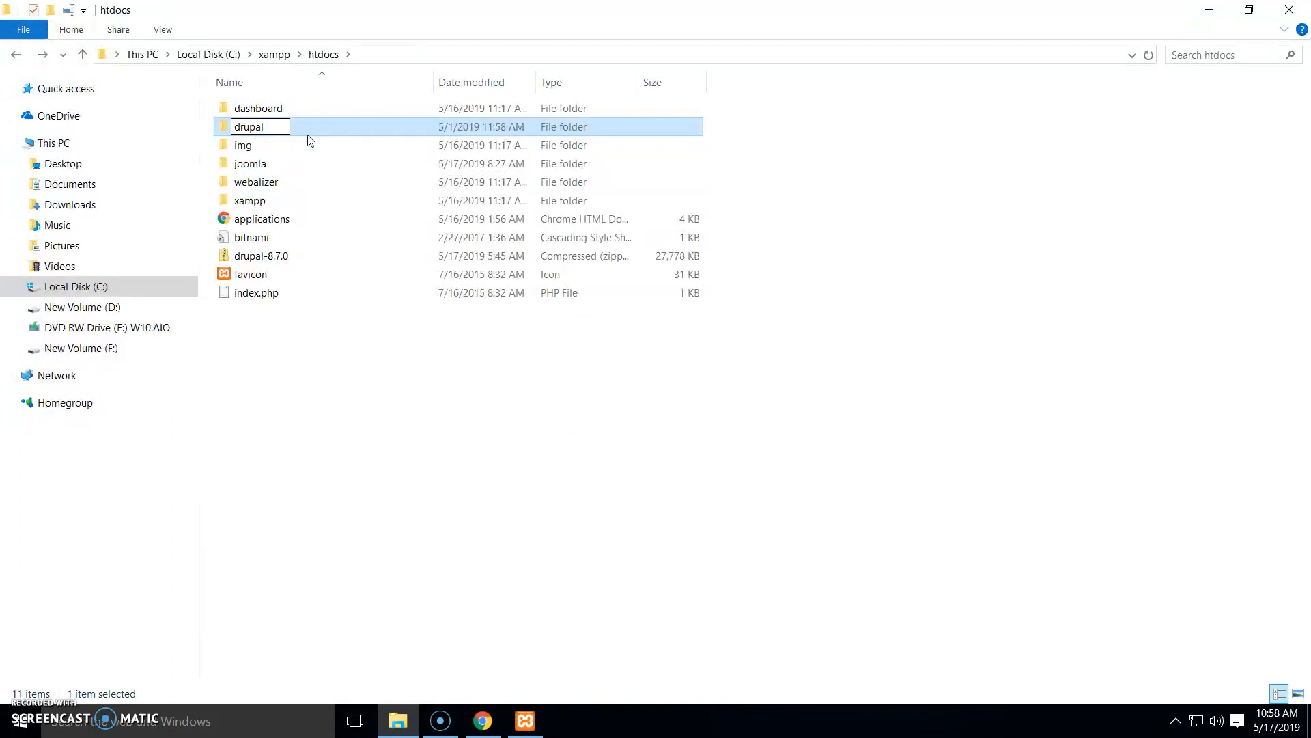
{"action": "key", "text": "BackSpace"}
{"action": "key", "text": "BackSpace"}
{"action": "key", "text": "BackSpace"}
{"action": "key", "text": "BackSpace"}
{"action": "key", "text": "BackSpace"}
{"action": "key", "text": "BackSpace"}
{"action": "key", "text": "Return"}
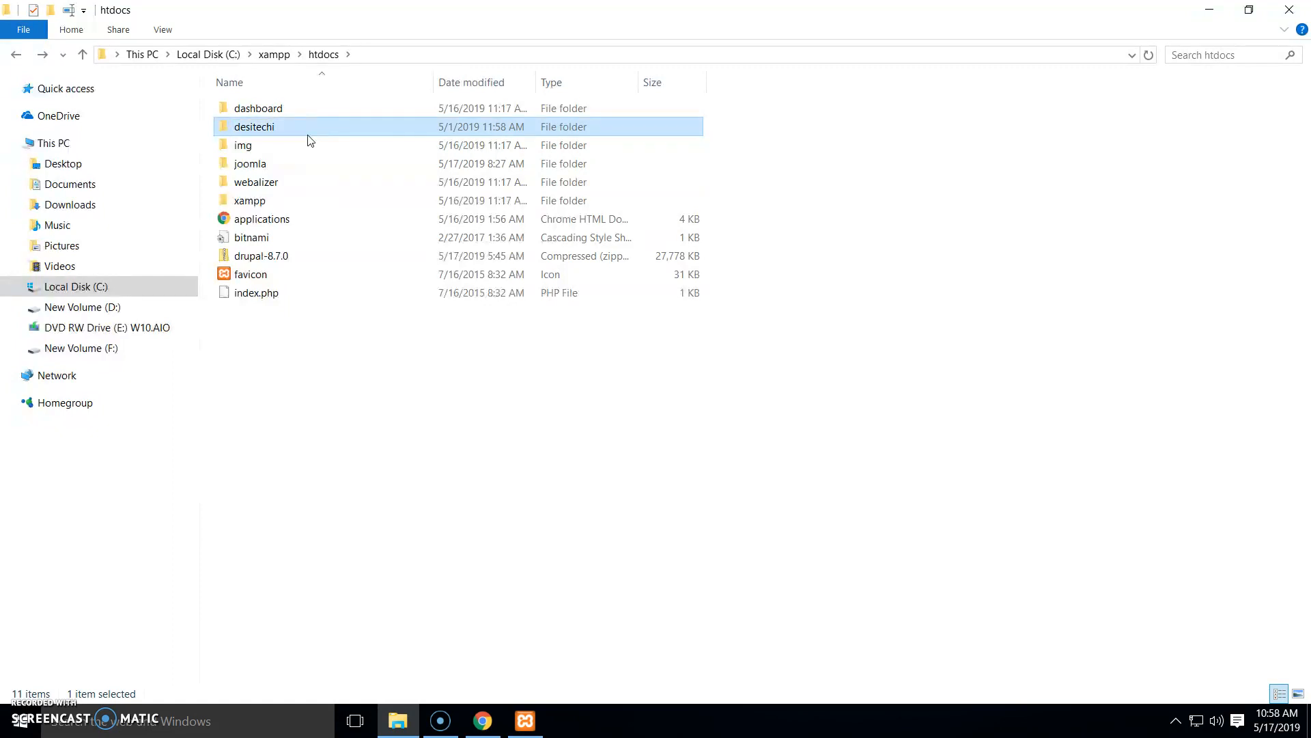
{"action": "key", "text": "F2"}
{"action": "type", "text": "drupal"}
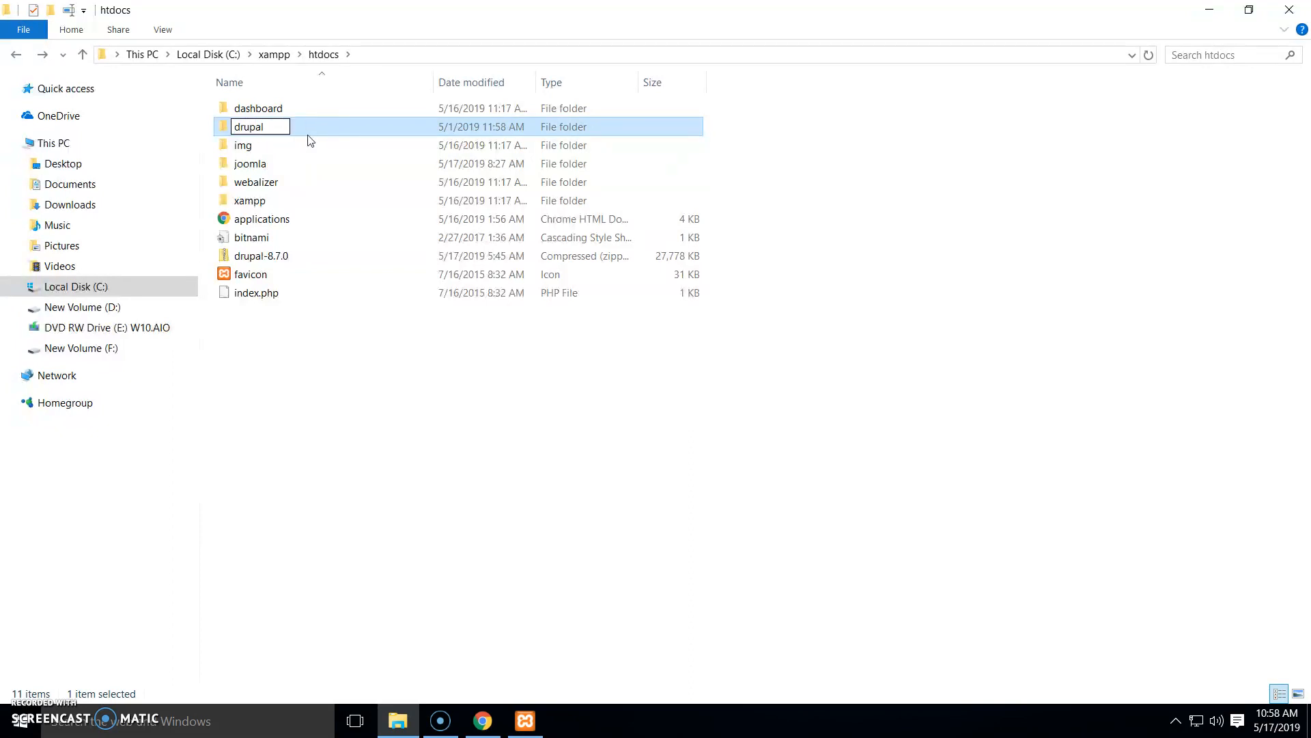
{"action": "key", "text": "Return"}
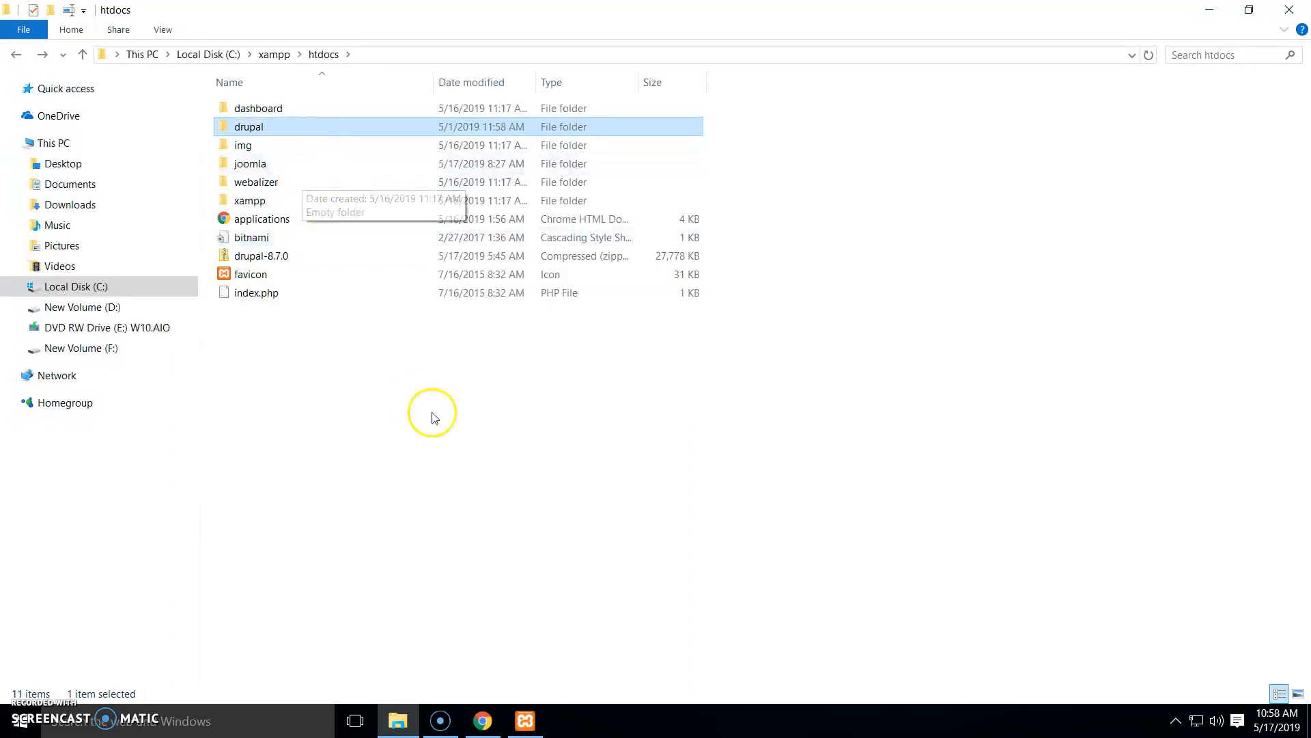
Enter localhost/drupal in a new Chrome tab to reach the Drupal installer
{"action": "left_click", "coordinate": [482, 721]}
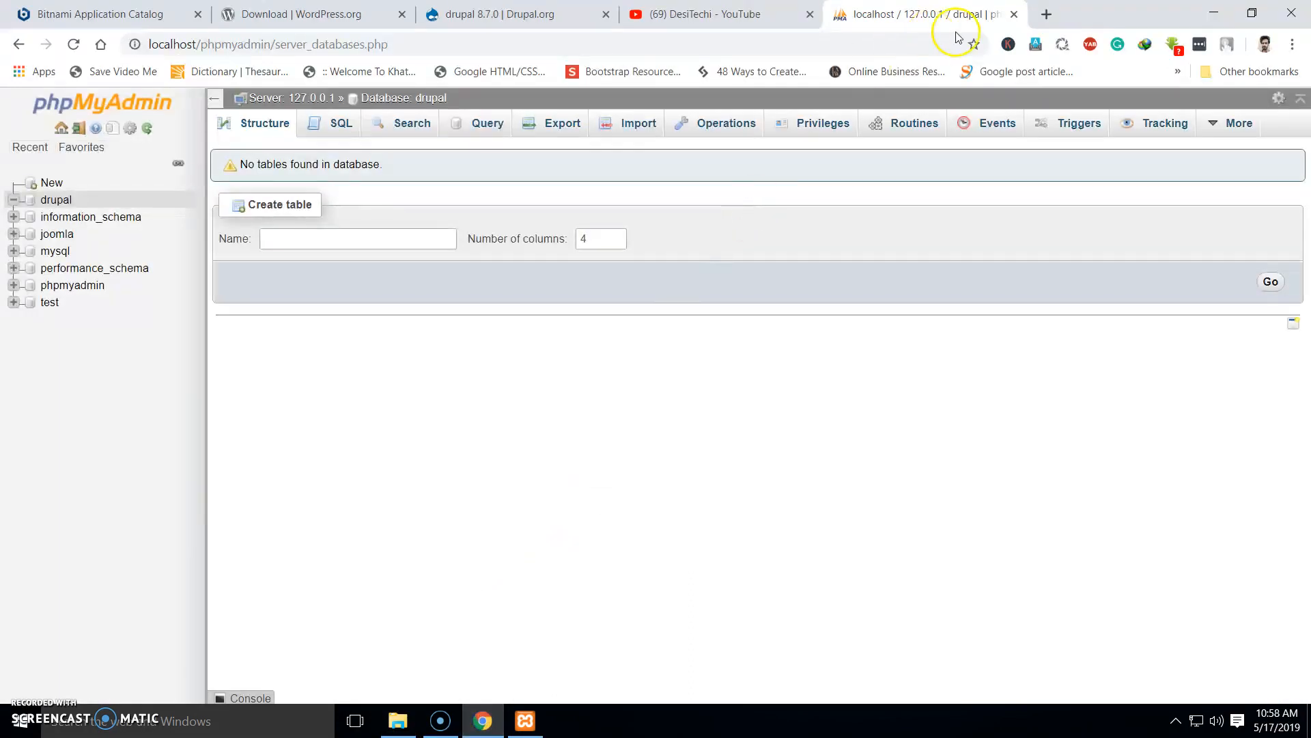
{"action": "left_click", "coordinate": [1049, 18]}
{"action": "type", "text": "loca"}
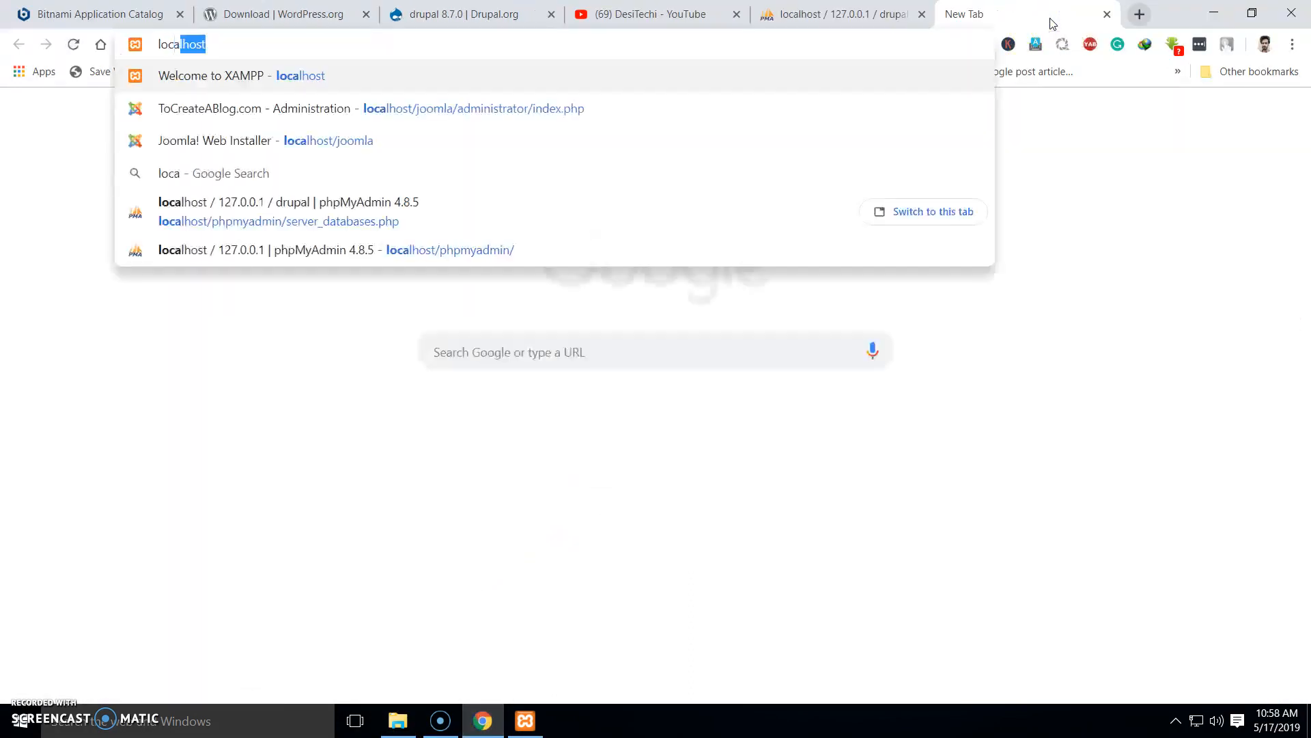
{"action": "type", "text": "lhost/drupal"}
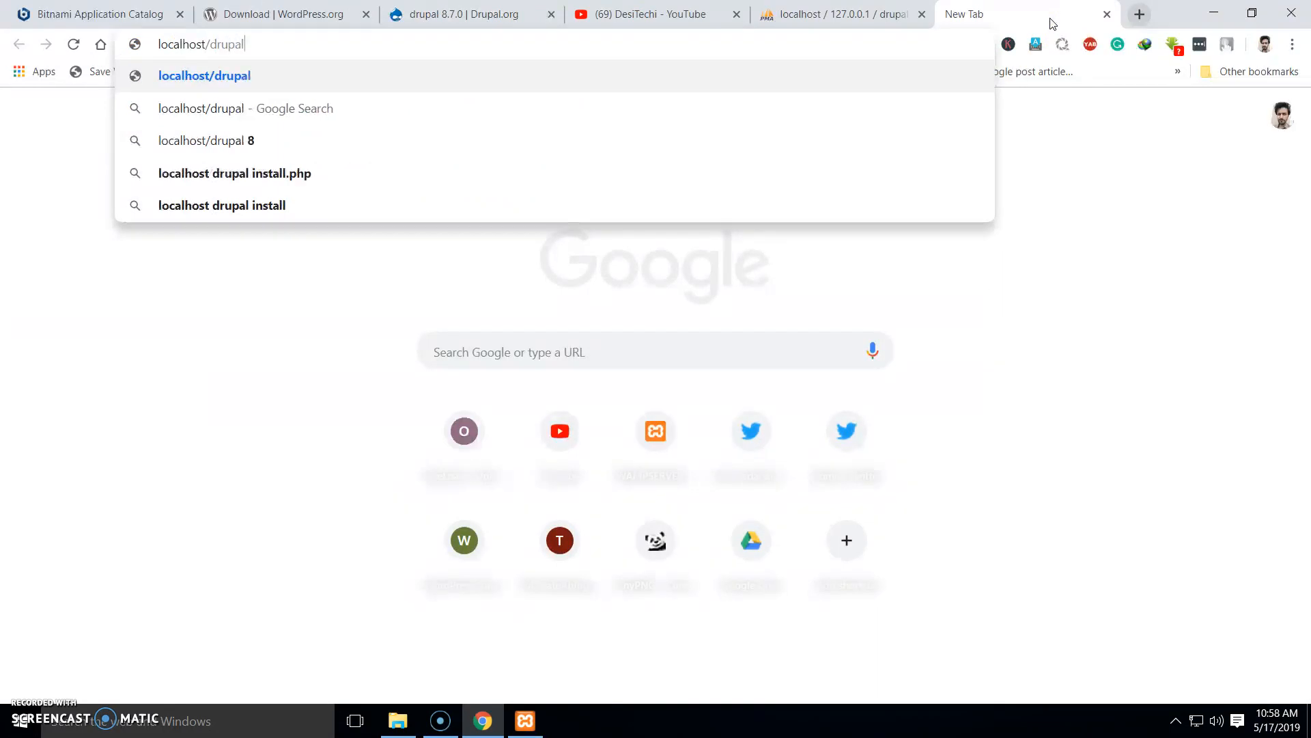
{"action": "key", "text": "Return"}
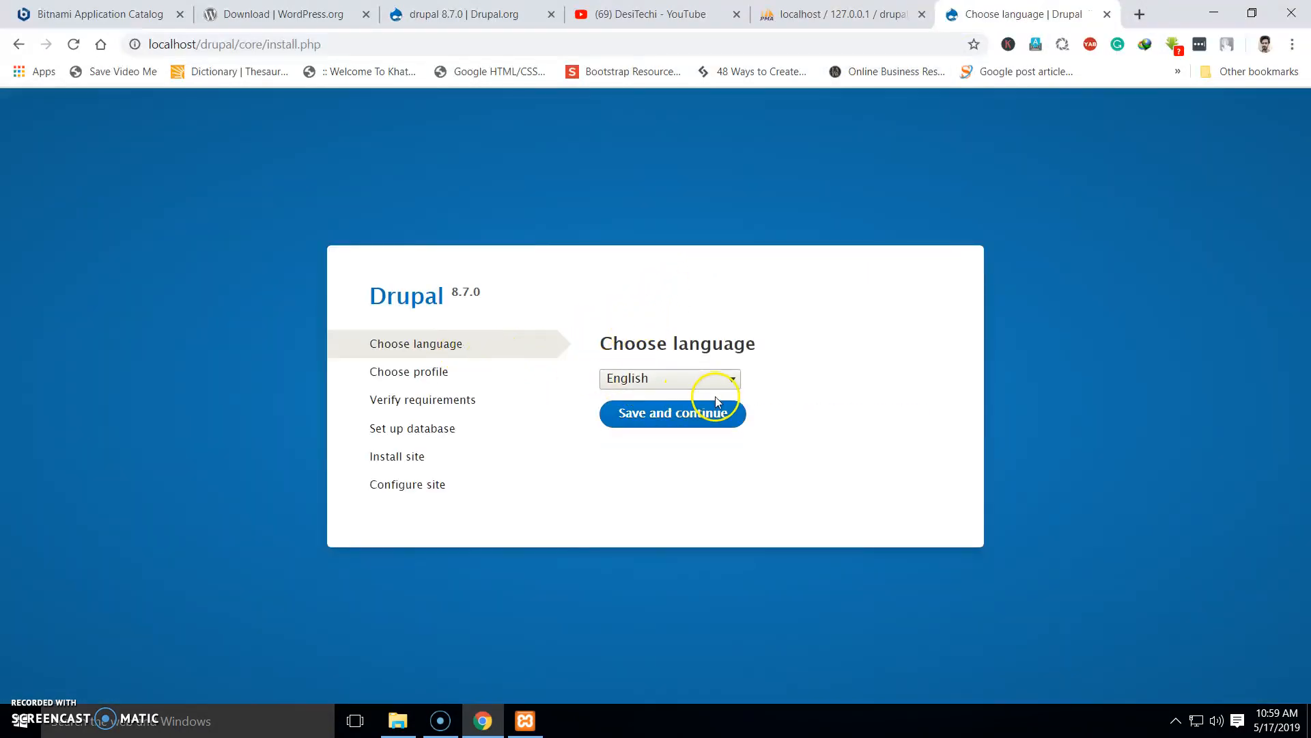
Continue with English and the Standard profile, then proceed past the OPcache requirements warning
{"action": "left_click", "coordinate": [693, 420]}
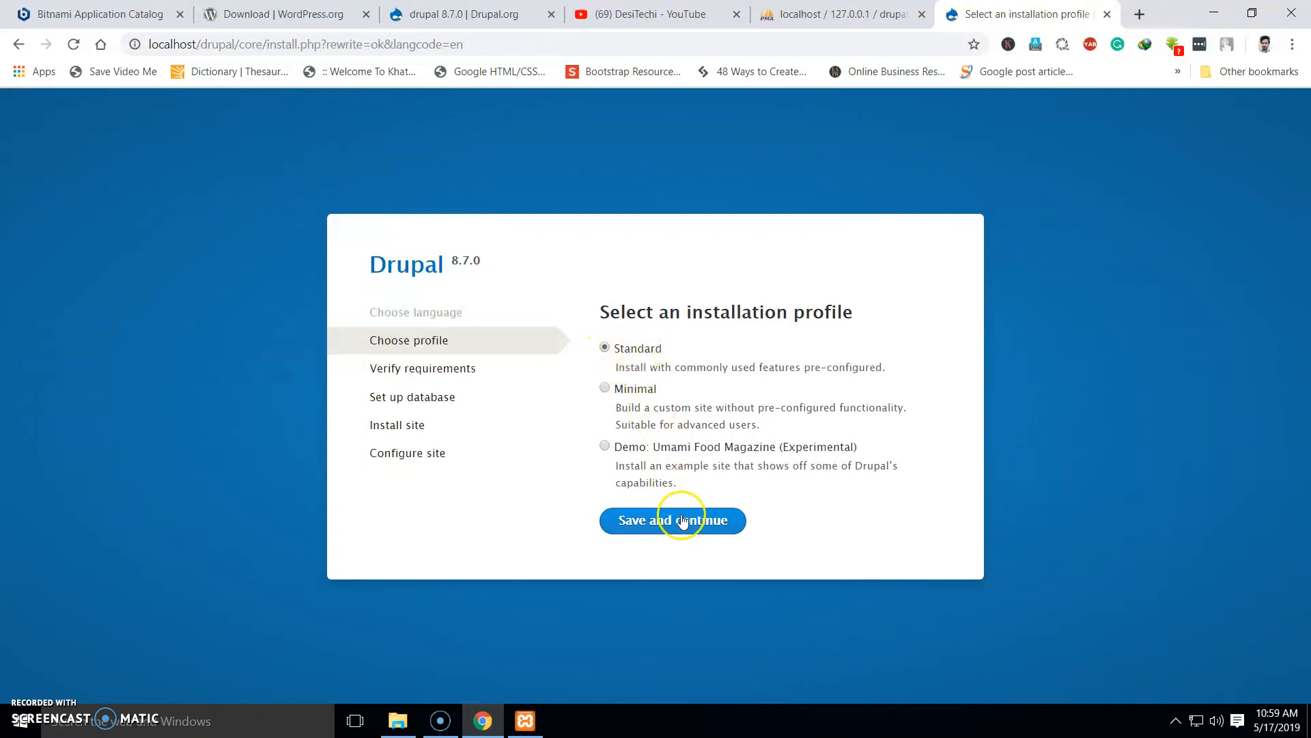
{"action": "left_click", "coordinate": [653, 522]}
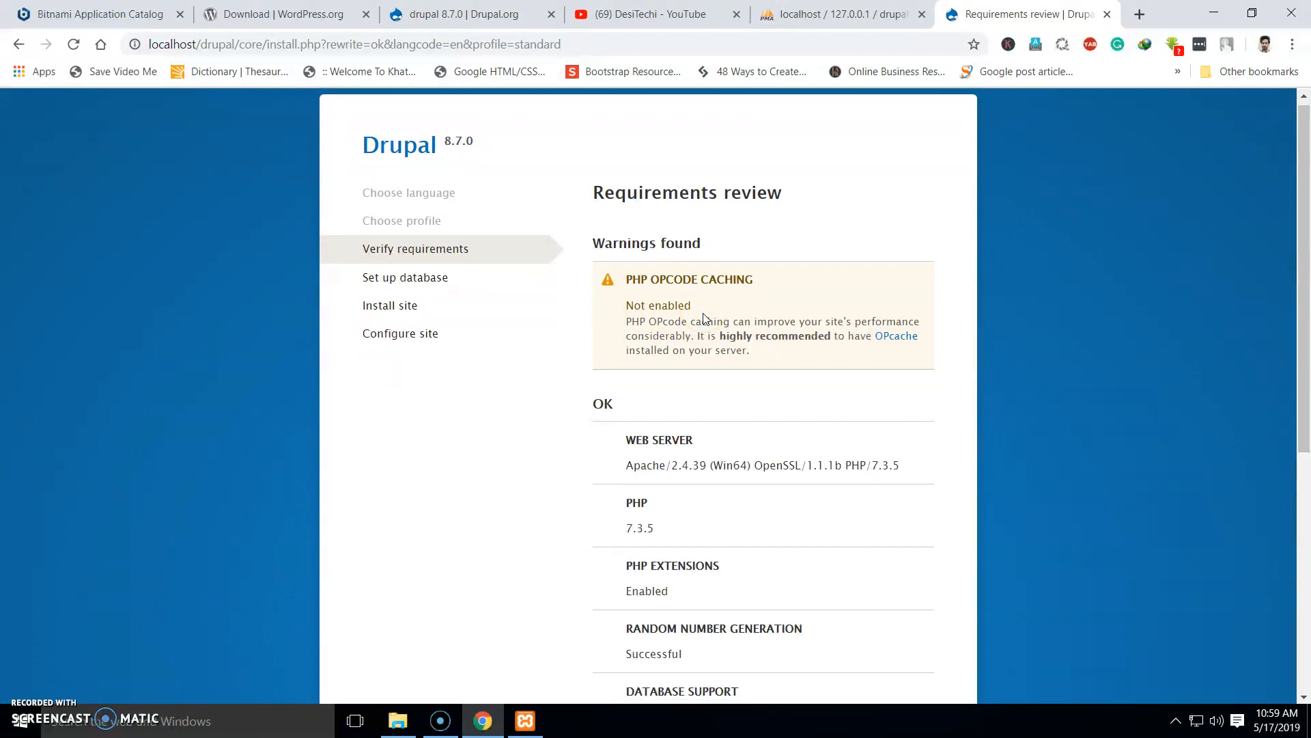
{"action": "scroll", "coordinate": [703, 319], "scroll_direction": "down", "scroll_amount": 6}
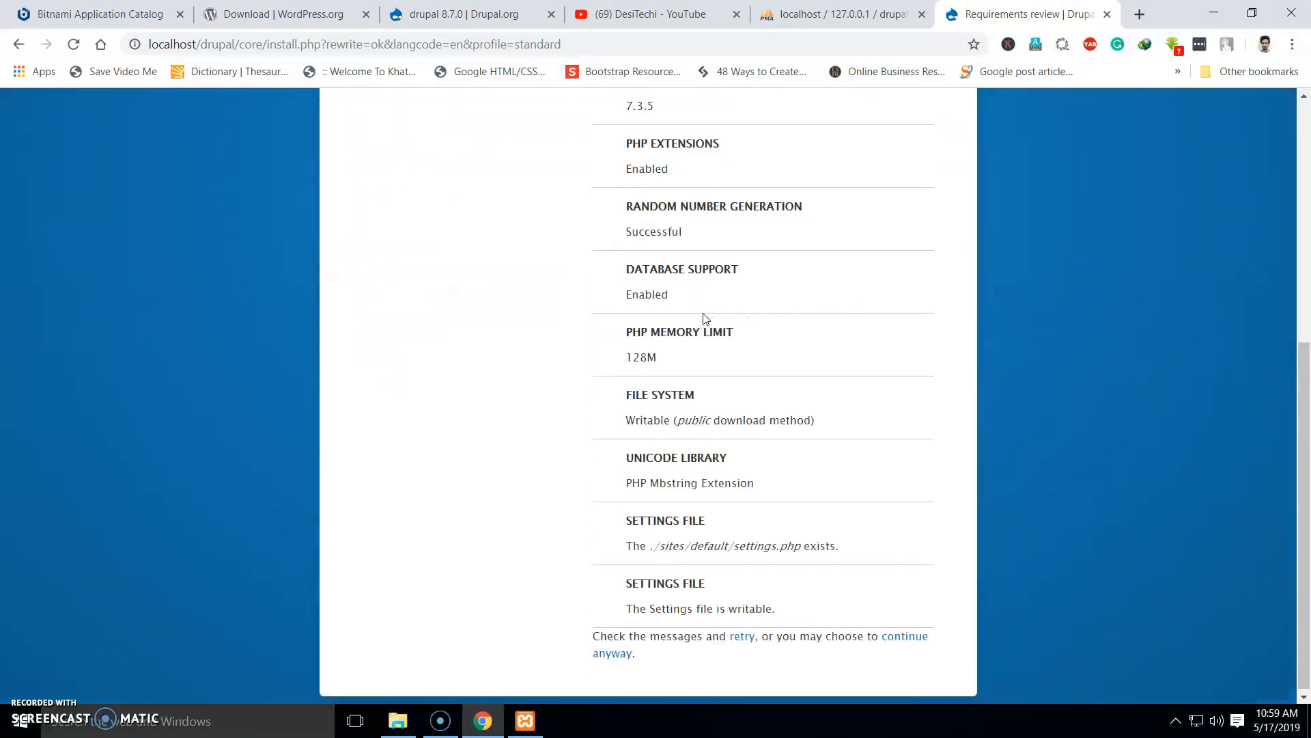
{"action": "left_click", "coordinate": [914, 640]}
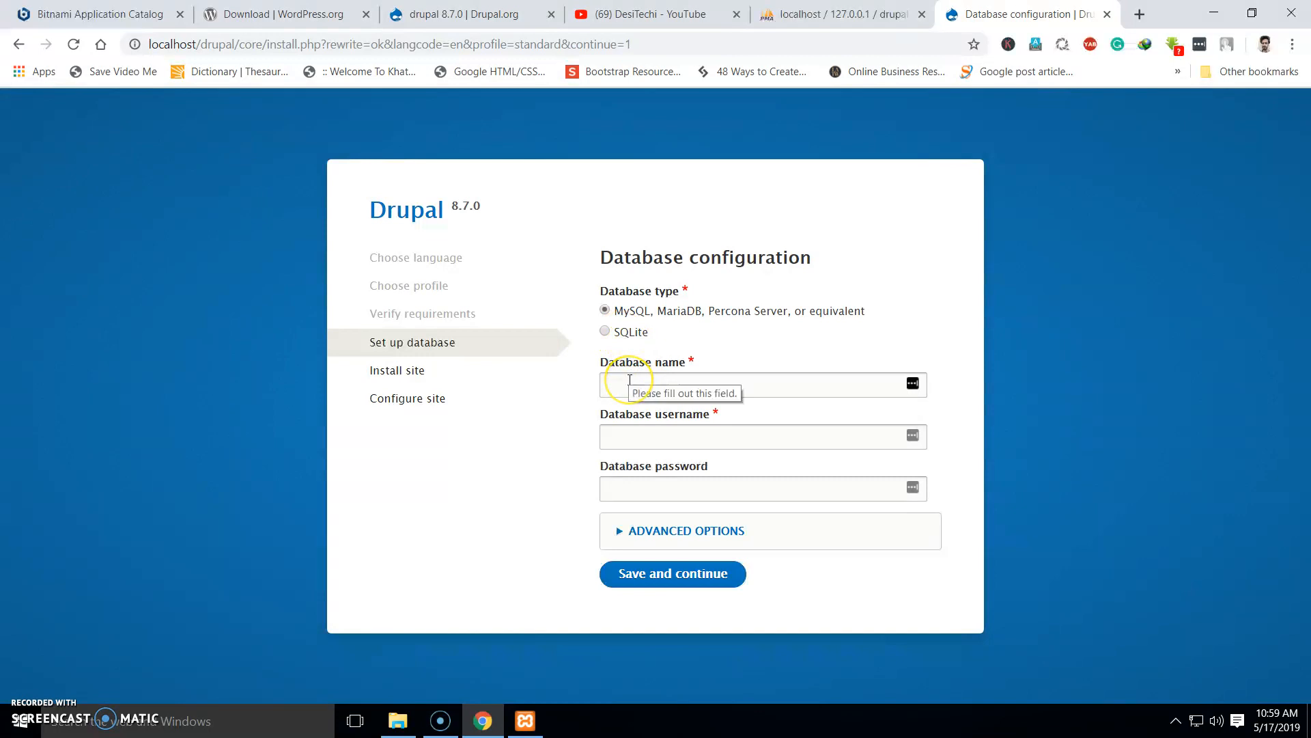
Confirm the database name in phpMyAdmin, then enter database drupal, user root, blank password, and save
{"action": "left_click", "coordinate": [837, 14]}
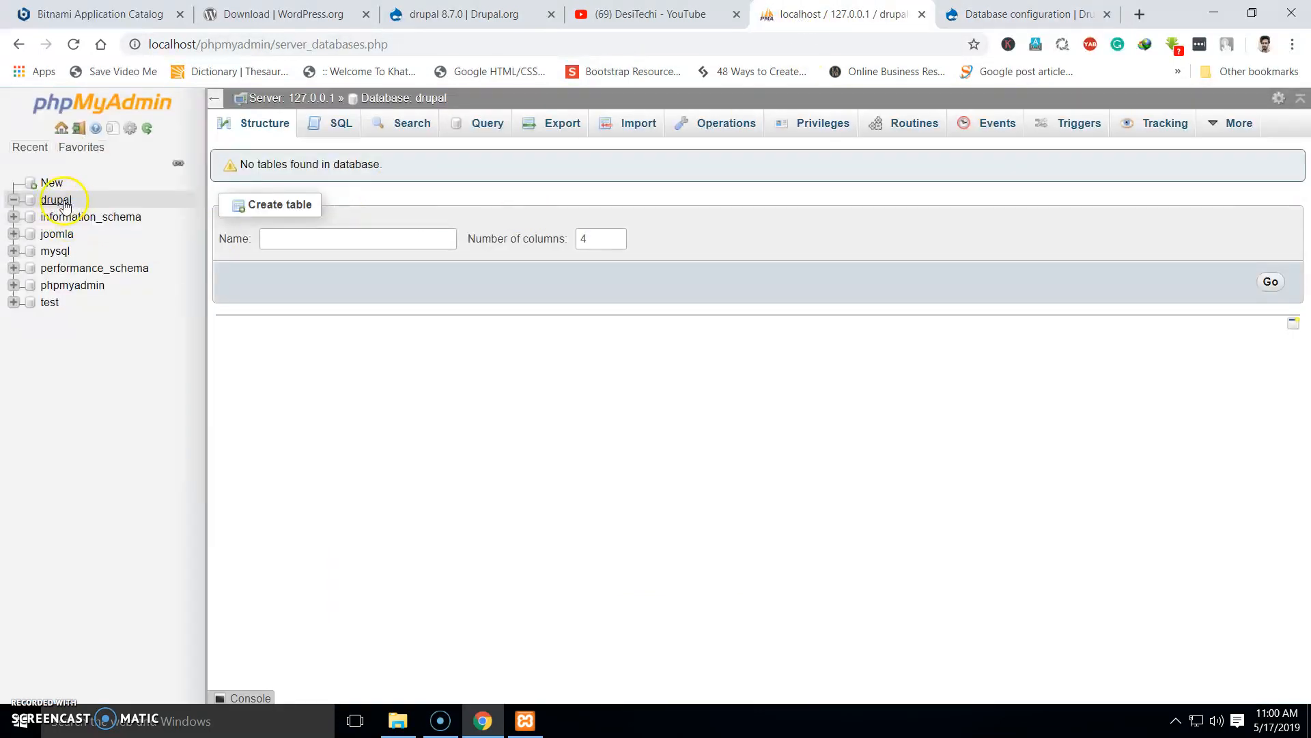
{"action": "left_click", "coordinate": [977, 15]}
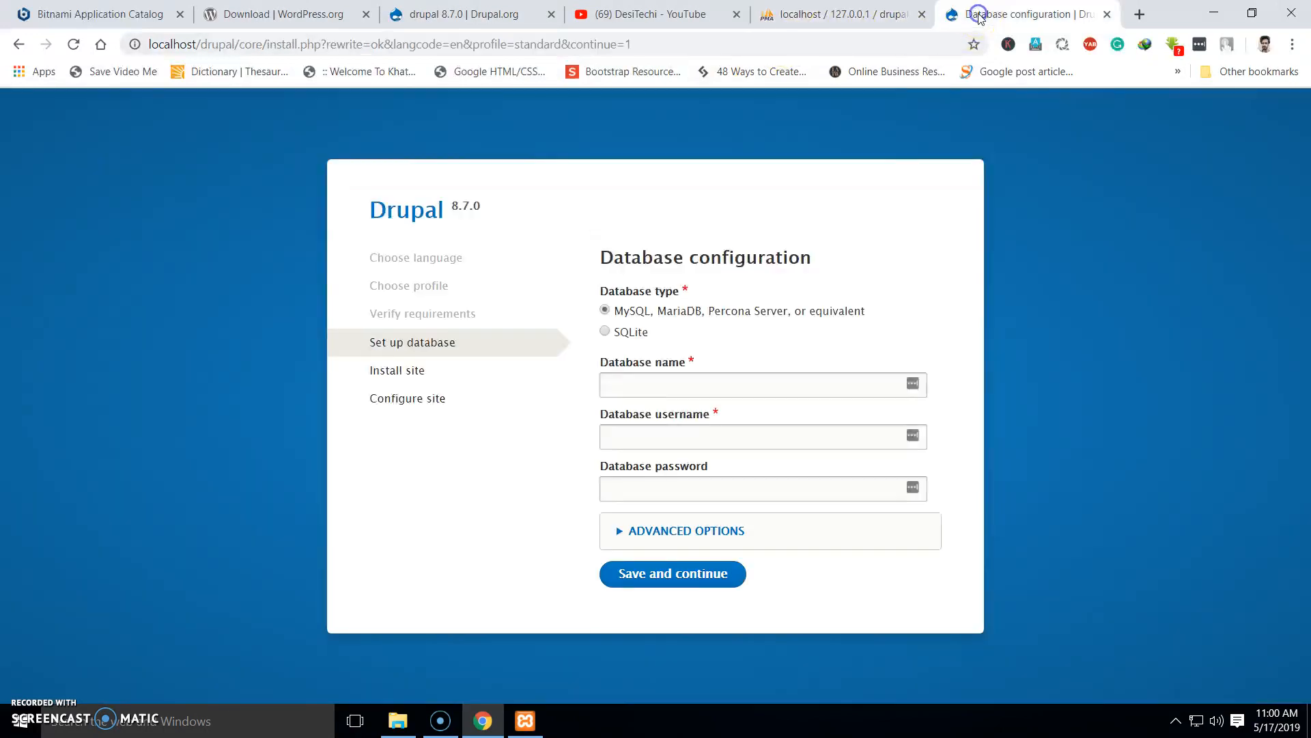
{"action": "left_click", "coordinate": [680, 378]}
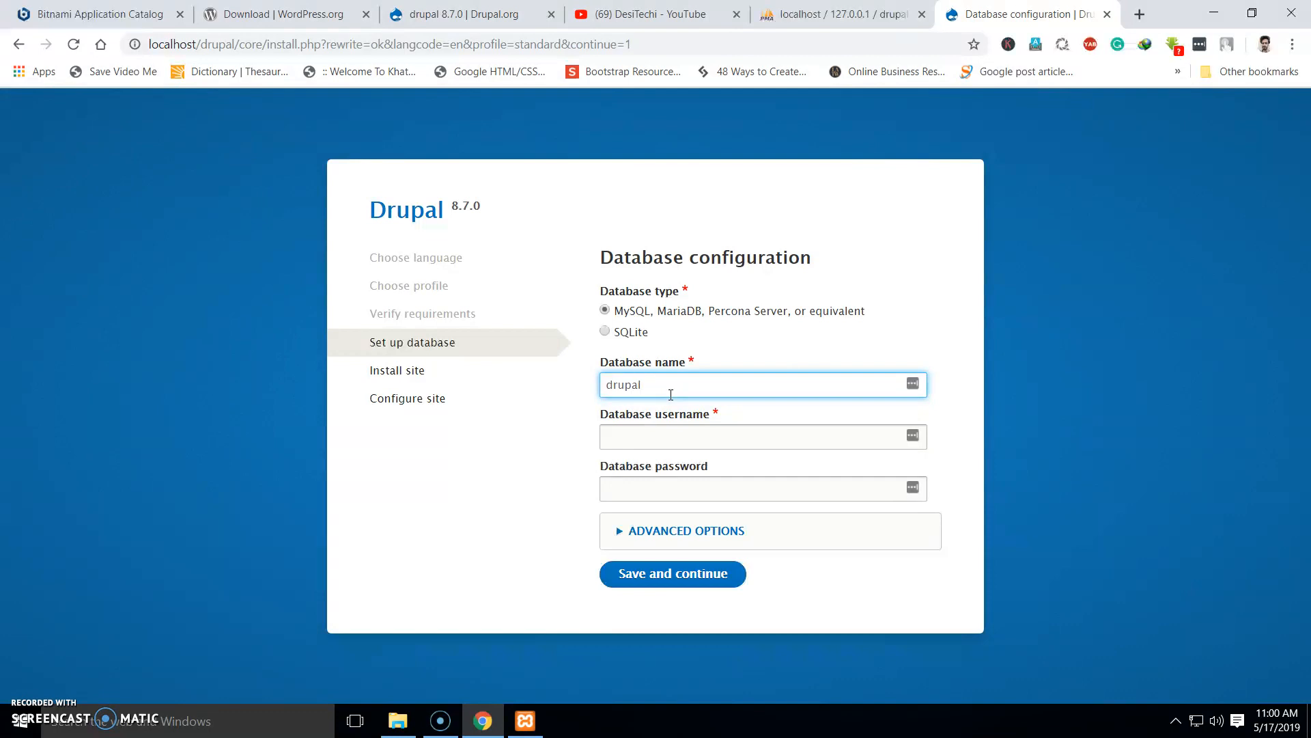
{"action": "left_click", "coordinate": [639, 437]}
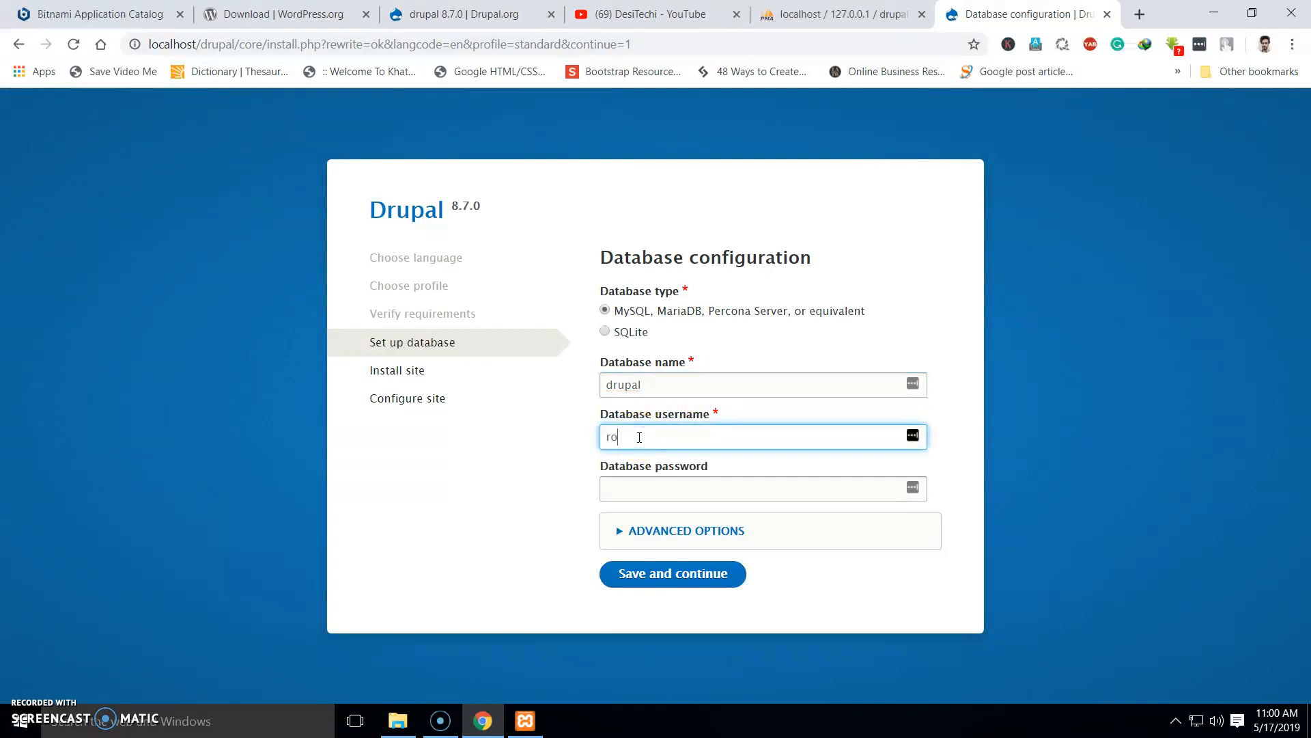
{"action": "left_click", "coordinate": [624, 493]}
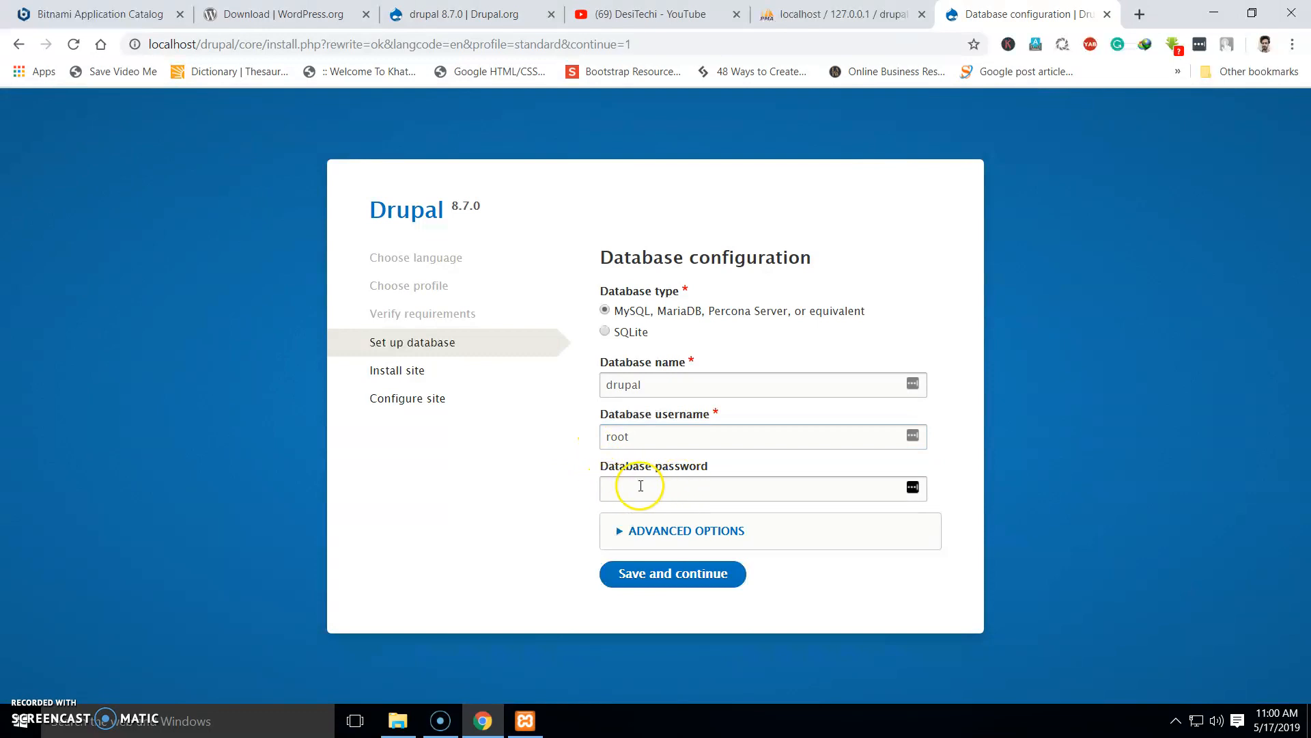
{"action": "left_click", "coordinate": [659, 581]}
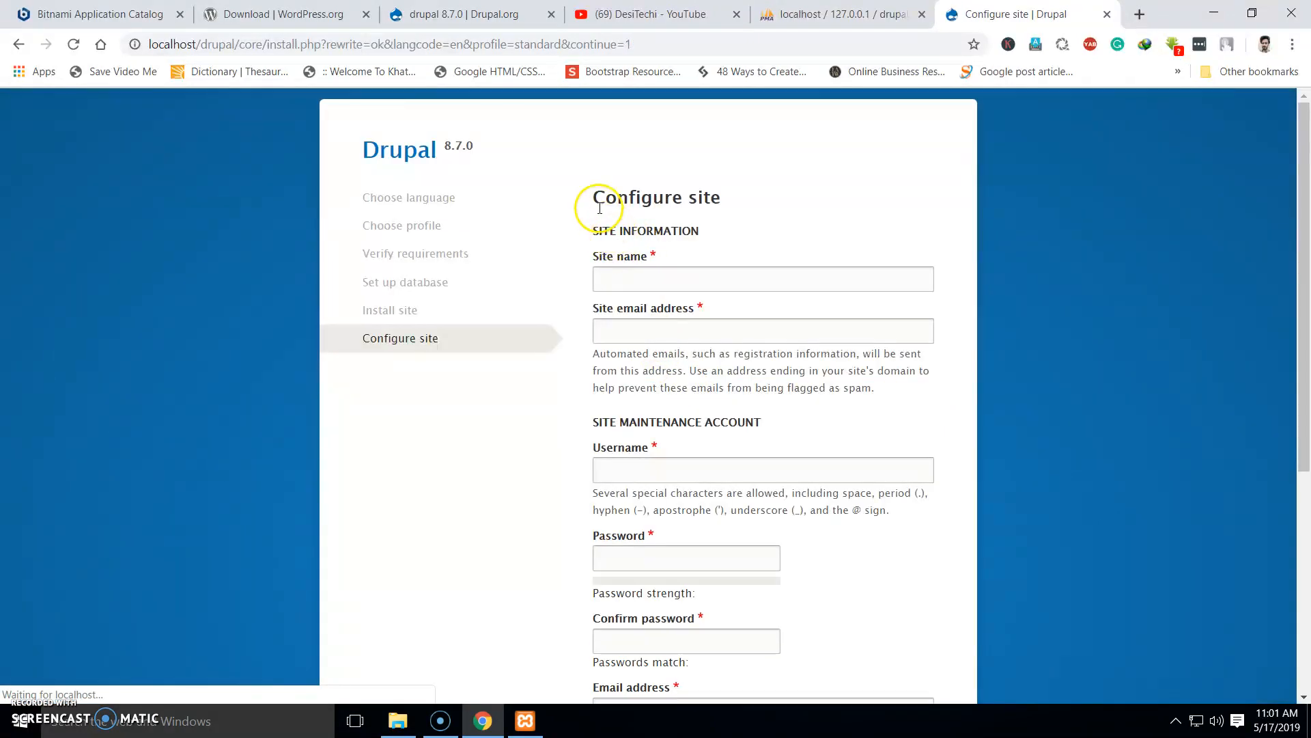
Enter the site name ToCreateABlog.com, fixing a capital L, and fill in the site email
{"action": "left_click", "coordinate": [629, 270]}
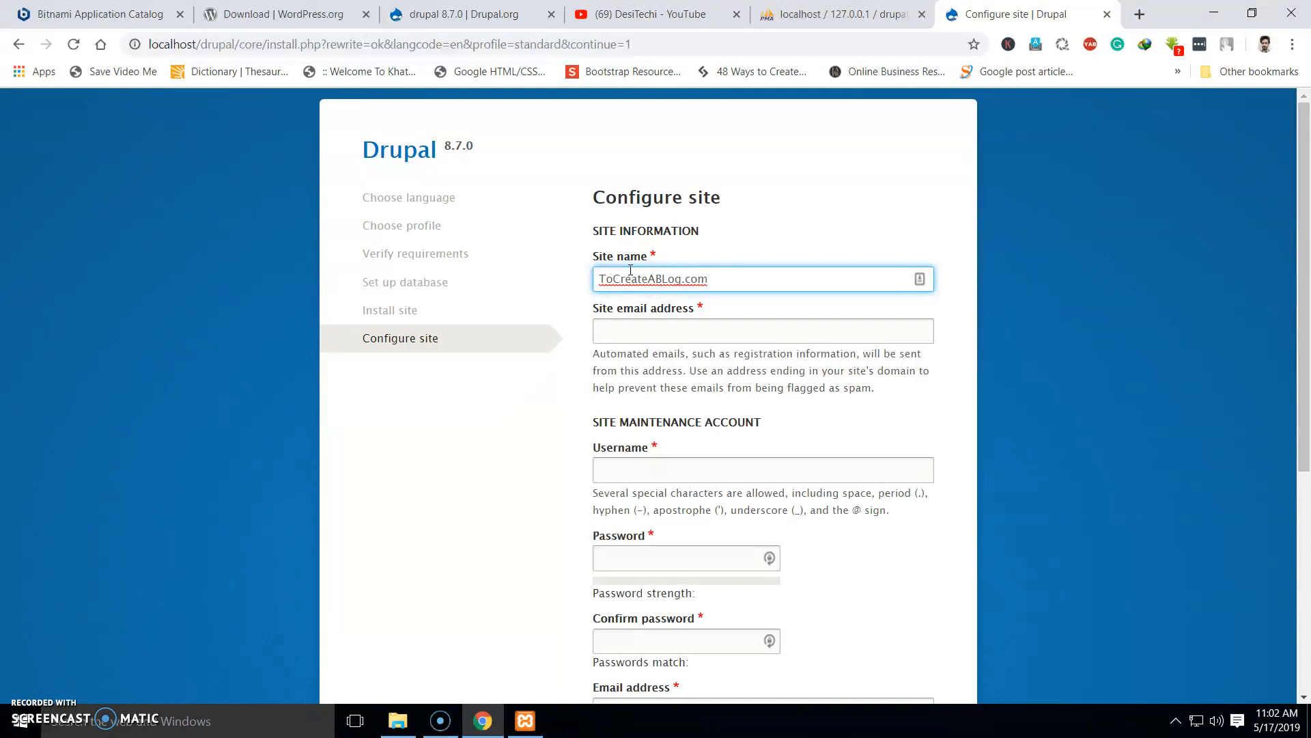
{"action": "key", "text": "BackSpace"}
{"action": "type", "text": "l"}
{"action": "left_click", "coordinate": [647, 321]}
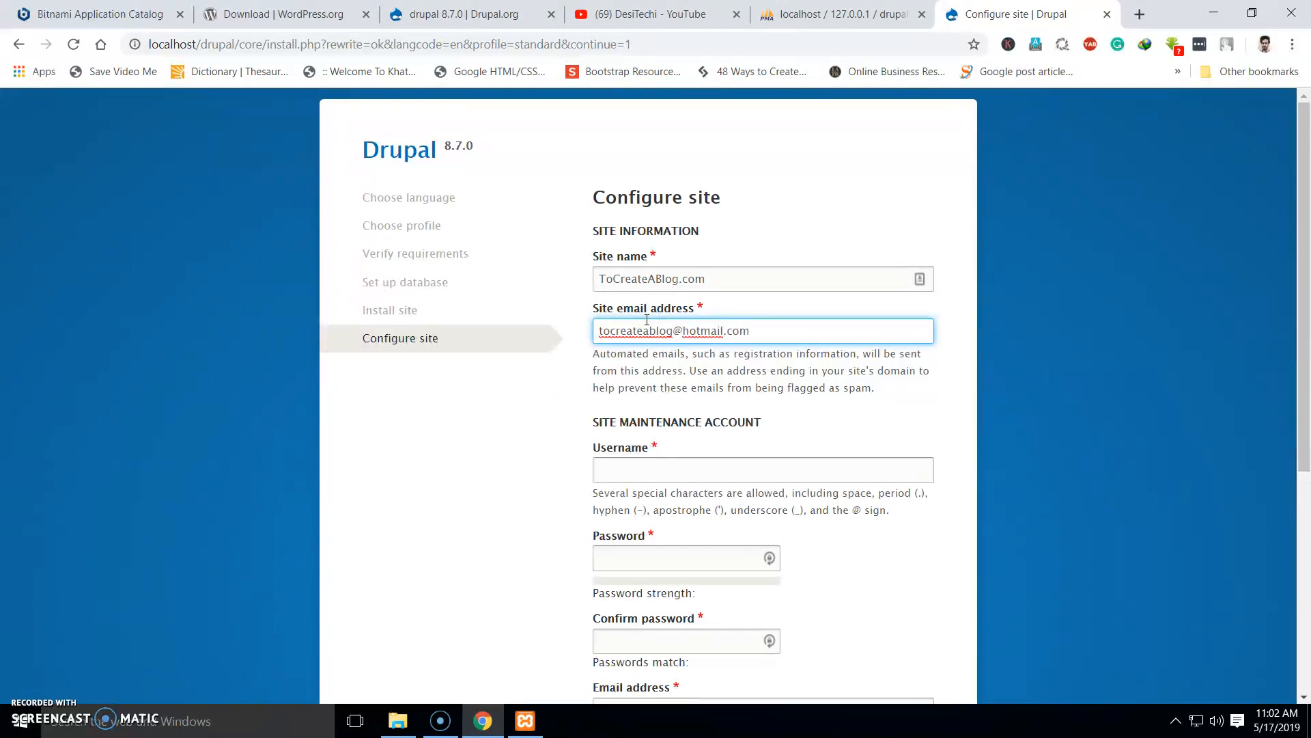
Enter the maintenance account username, a password, and the matching password confirmation
{"action": "left_click", "coordinate": [664, 474]}
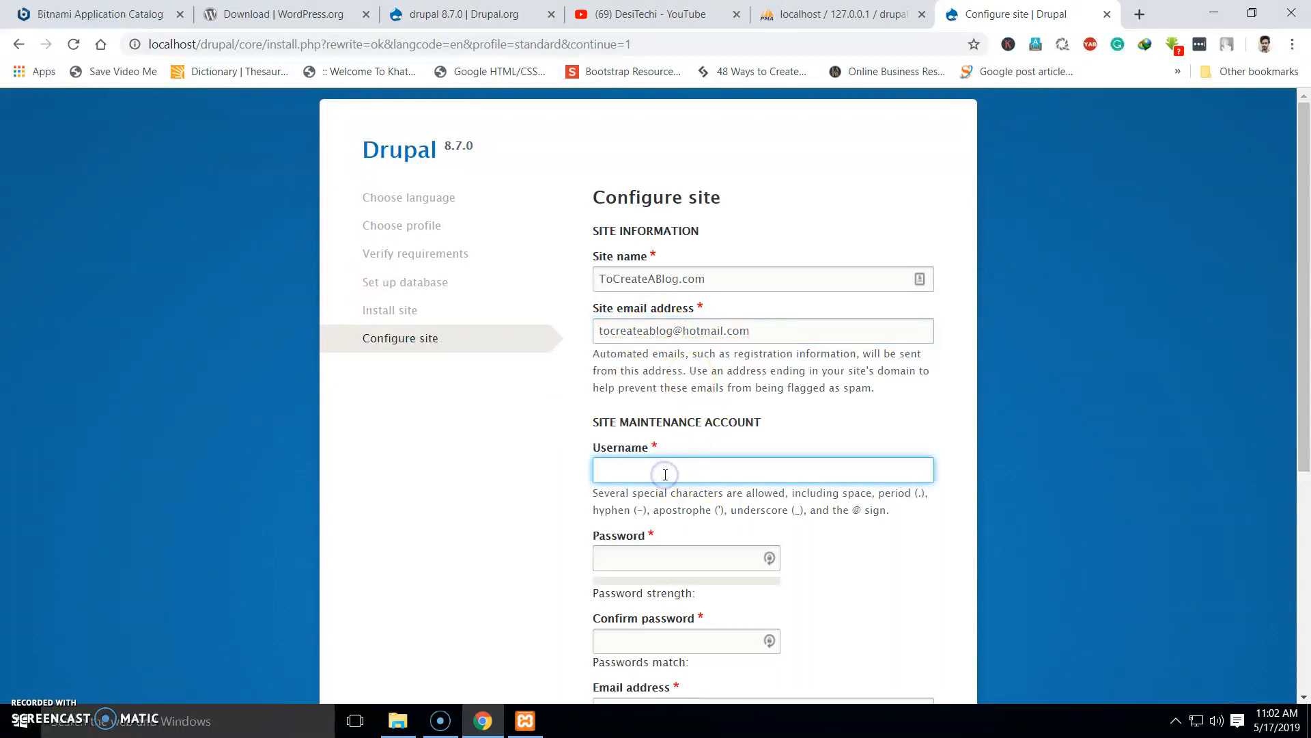
{"action": "key", "text": "Tab"}
{"action": "type", "text": "a"}
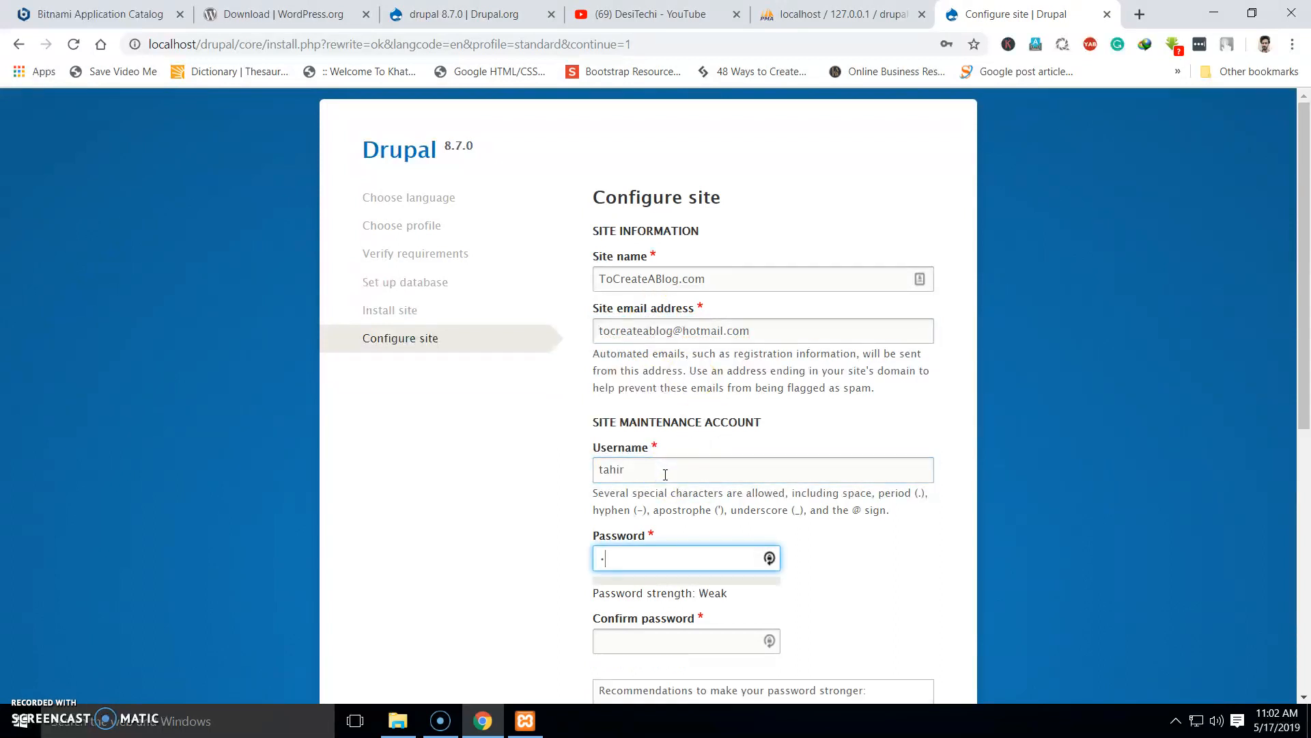
{"action": "key", "text": "Tab"}
{"action": "type", "text": "ad"}
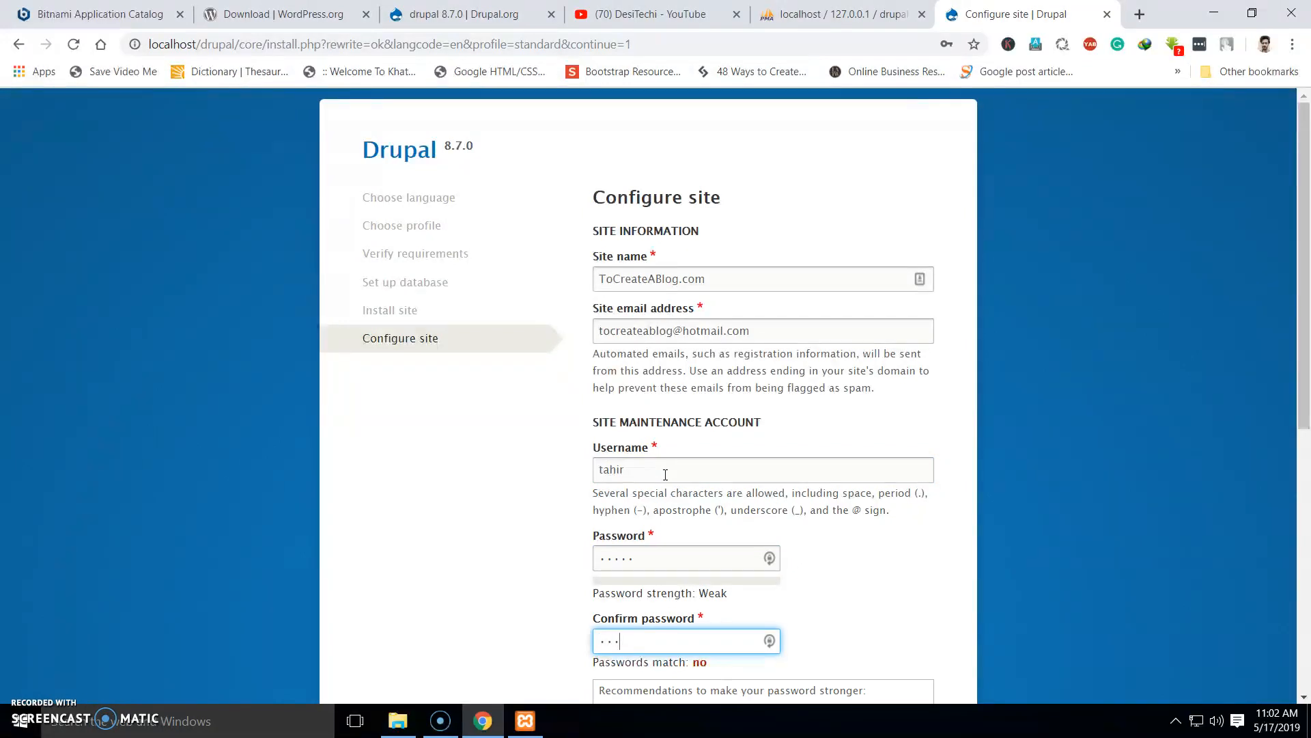
{"action": "scroll", "coordinate": [666, 474], "scroll_direction": "down", "scroll_amount": 6}
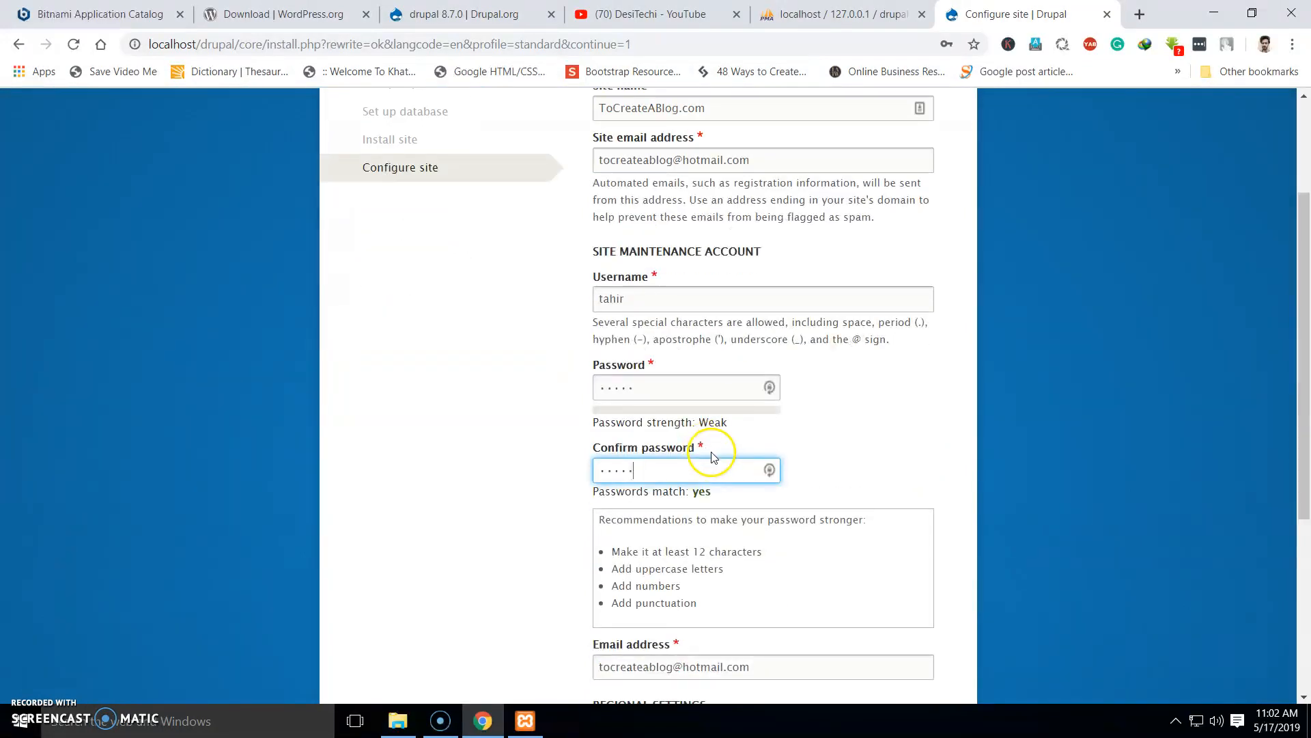
Set the default country to Pakistan
{"action": "scroll", "coordinate": [648, 441], "scroll_direction": "down", "scroll_amount": 1}
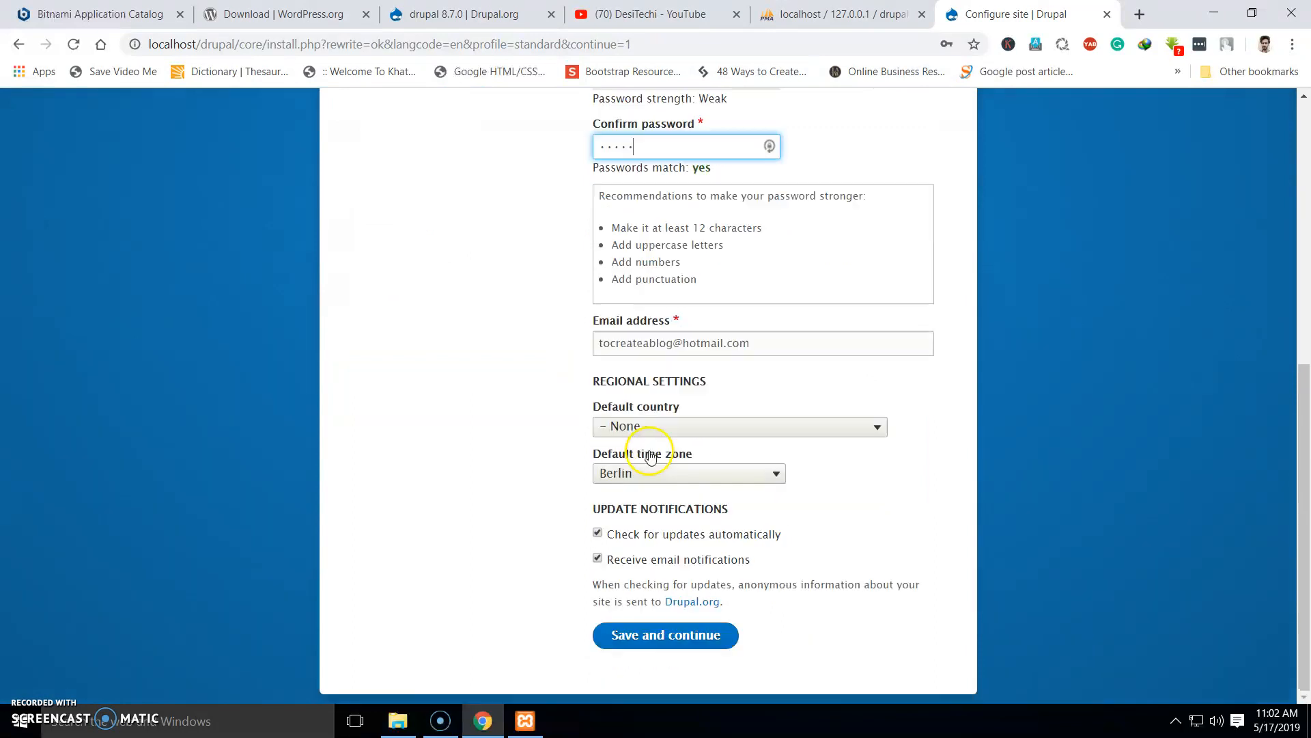
{"action": "left_click", "coordinate": [655, 427]}
{"action": "key", "text": "p"}
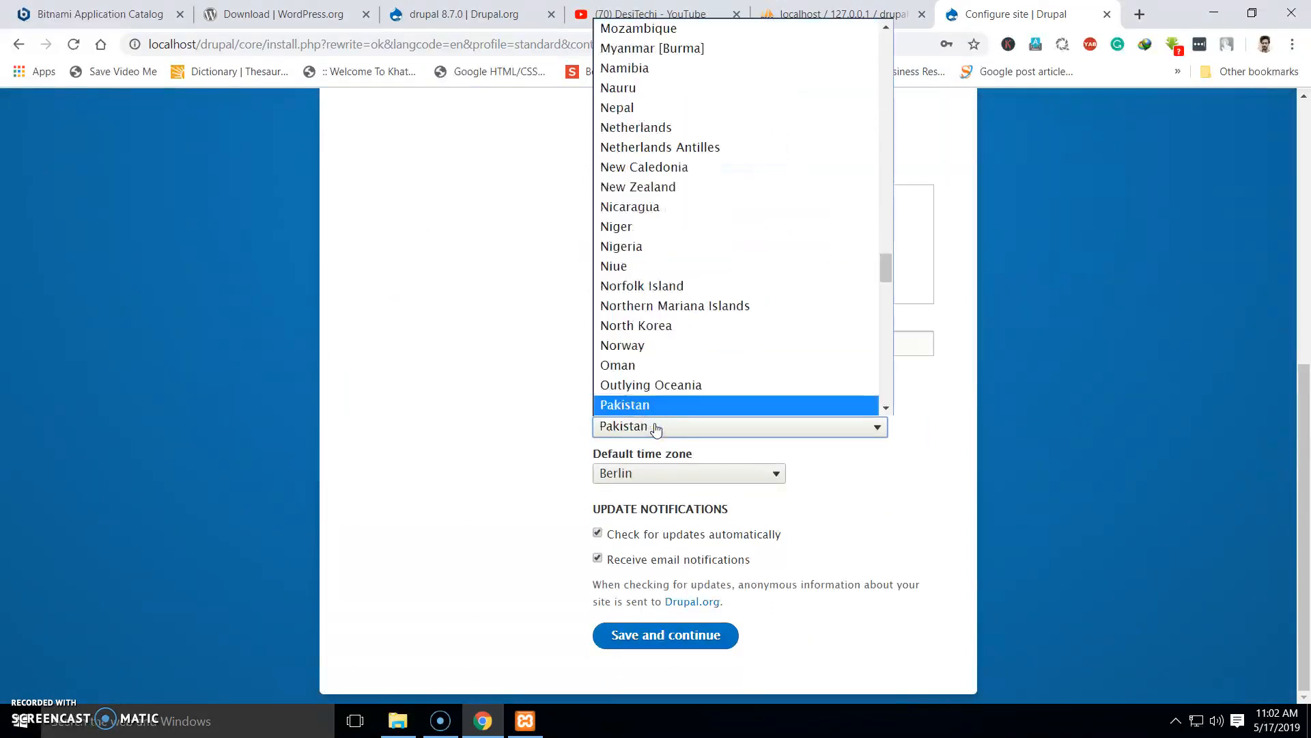
{"action": "key", "text": "Return"}
Choose the Karachi time zone, disable automatic update checks, and save to finish installing
{"action": "left_click", "coordinate": [741, 476]}
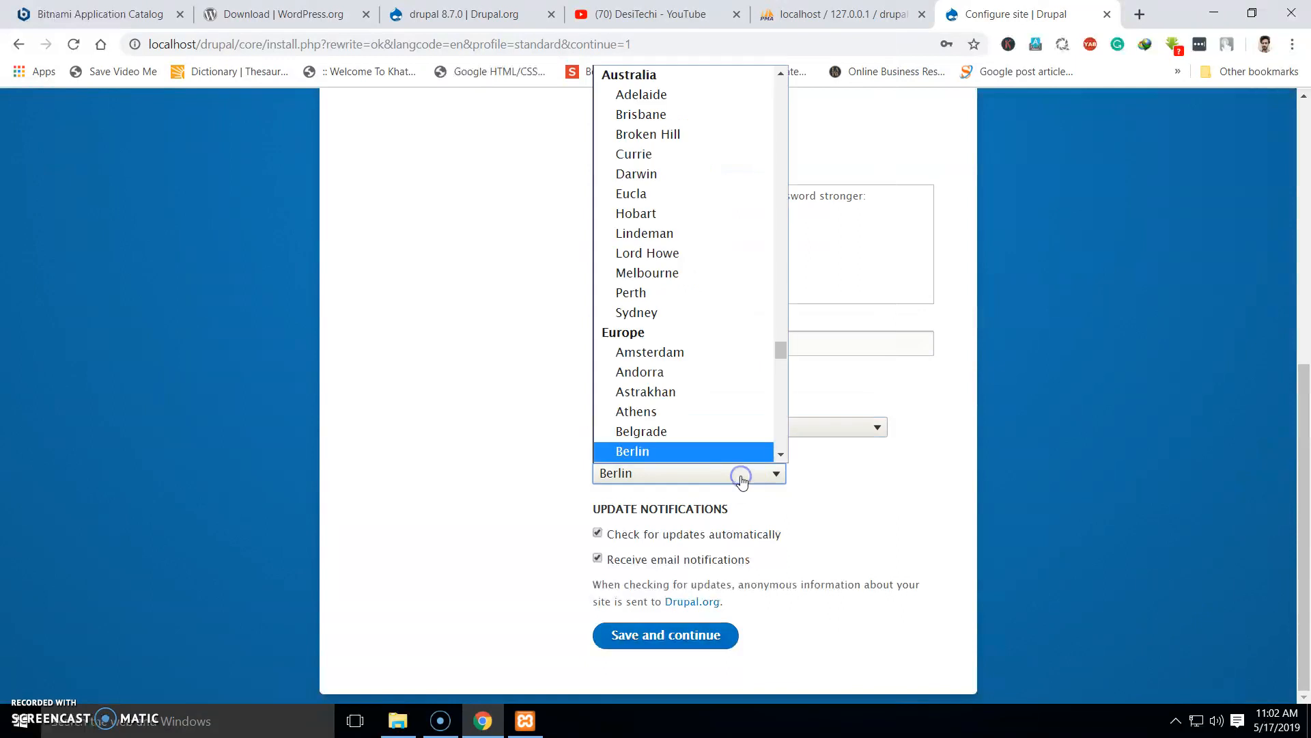
{"action": "key", "text": "k"}
{"action": "key", "text": "a"}
{"action": "key", "text": "r"}
{"action": "key", "text": "Return"}
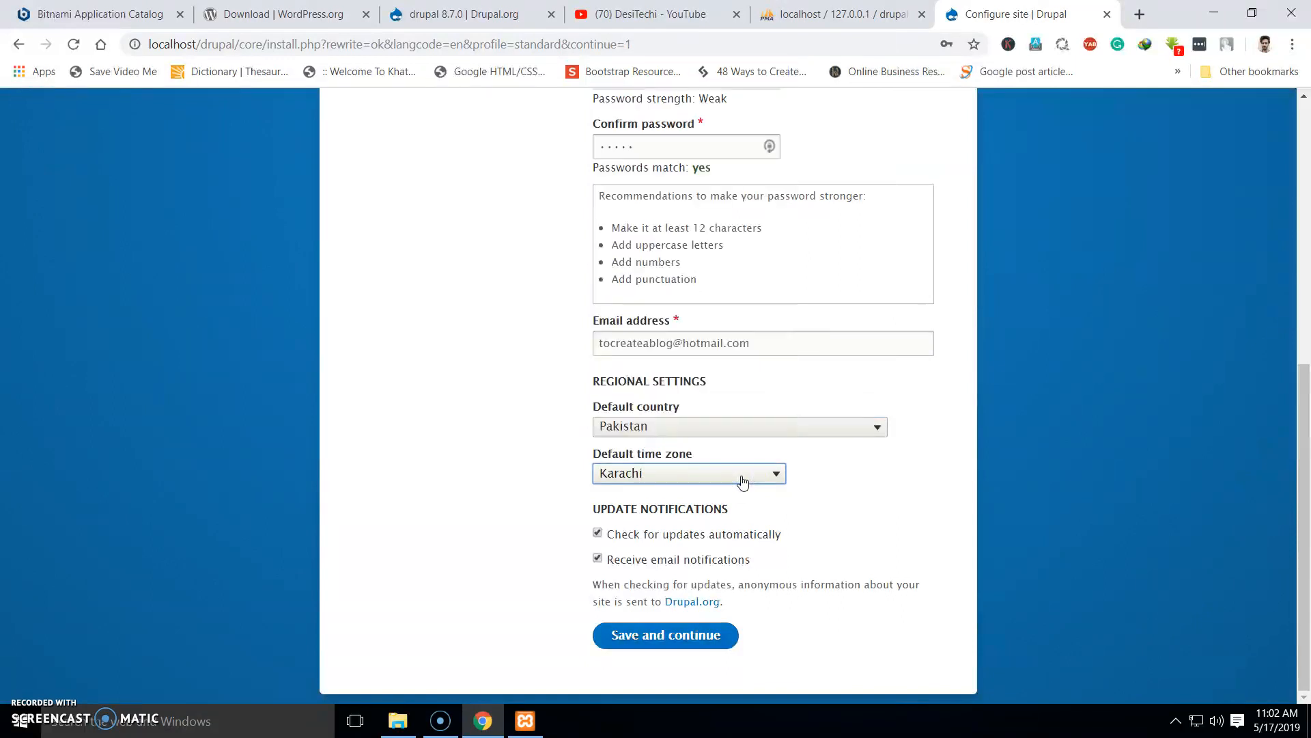
{"action": "left_click", "coordinate": [598, 534]}
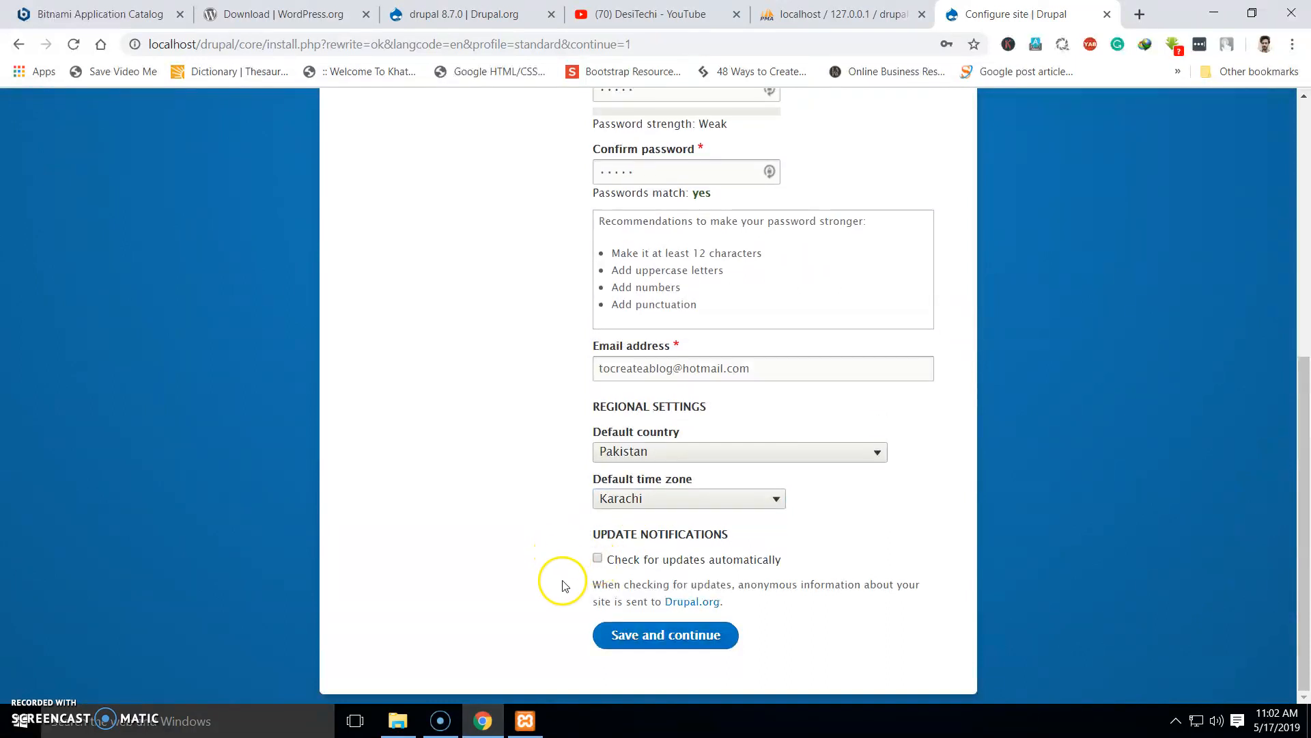
{"action": "left_click", "coordinate": [650, 636]}
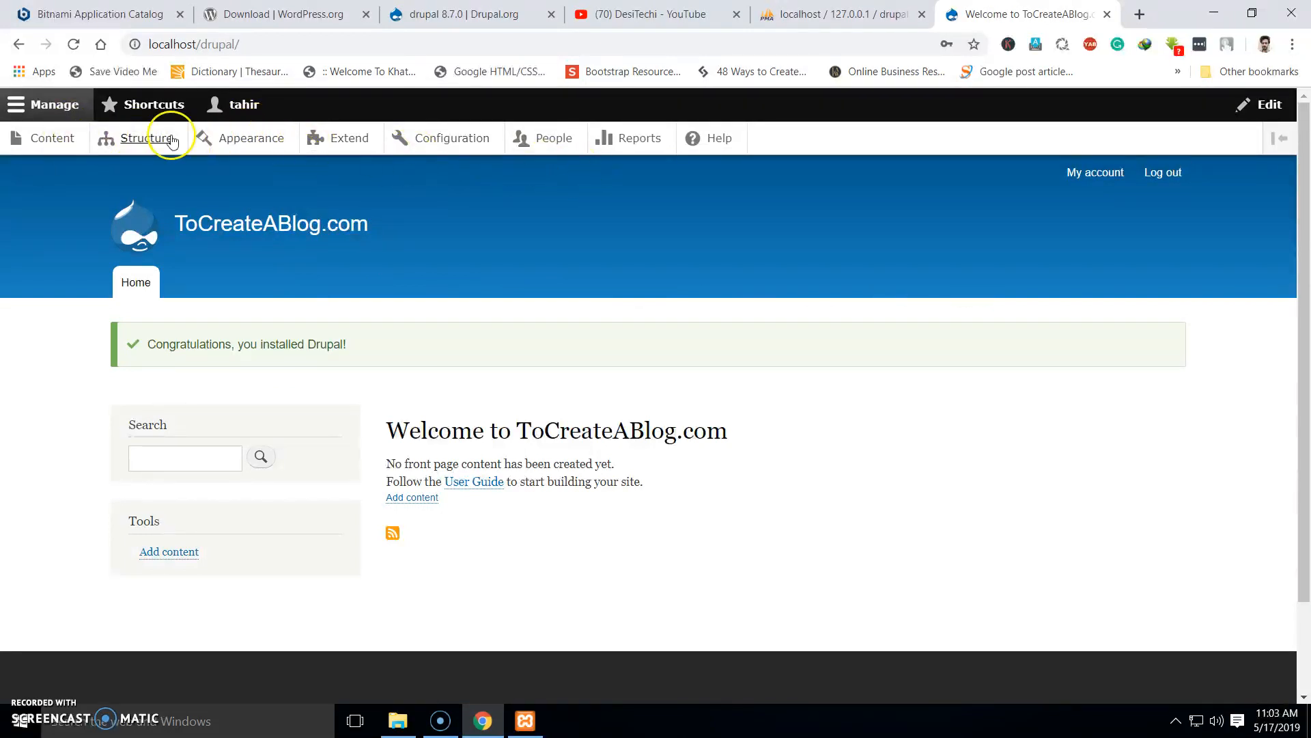
On the Appearance page, set Seven as the default theme
{"action": "left_click", "coordinate": [236, 140]}
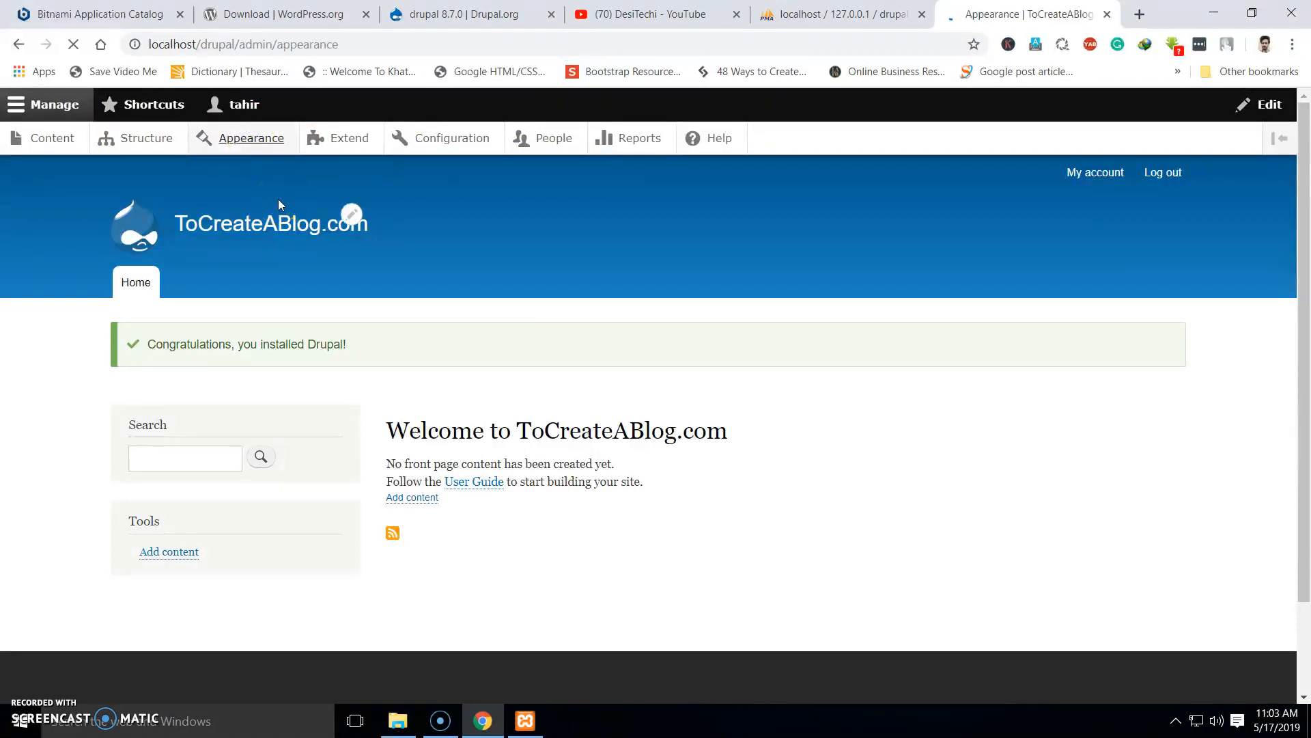
{"action": "scroll", "coordinate": [292, 287], "scroll_direction": "down", "scroll_amount": 7}
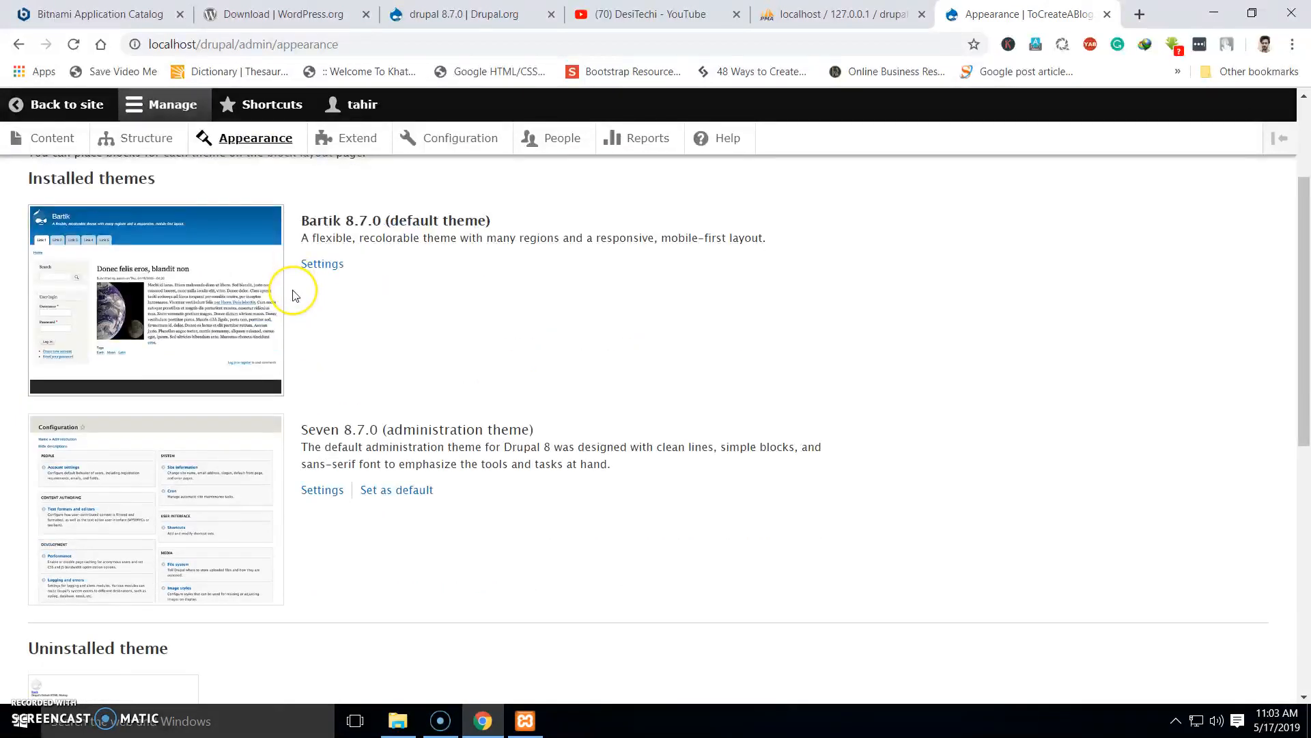
{"action": "scroll", "coordinate": [295, 294], "scroll_direction": "down", "scroll_amount": 4}
{"action": "scroll", "coordinate": [297, 290], "scroll_direction": "up", "scroll_amount": 8}
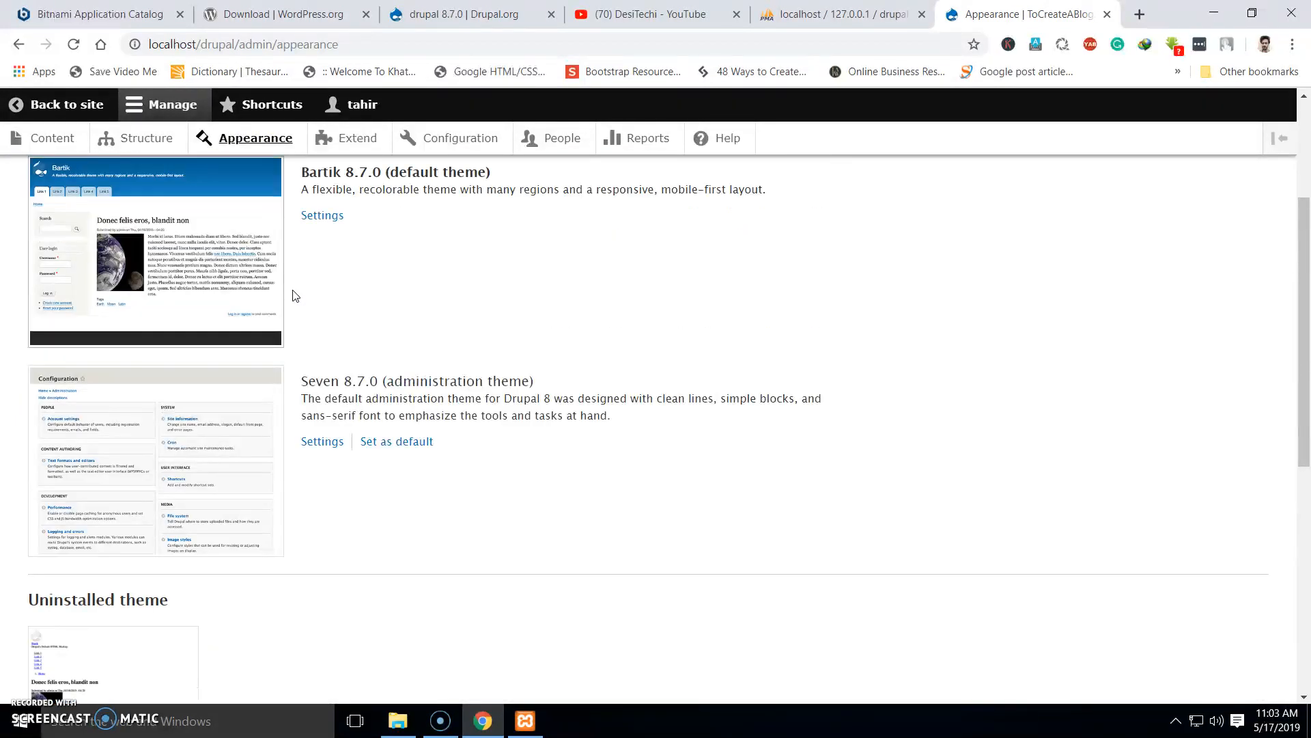
{"action": "scroll", "coordinate": [298, 290], "scroll_direction": "up", "scroll_amount": 3}
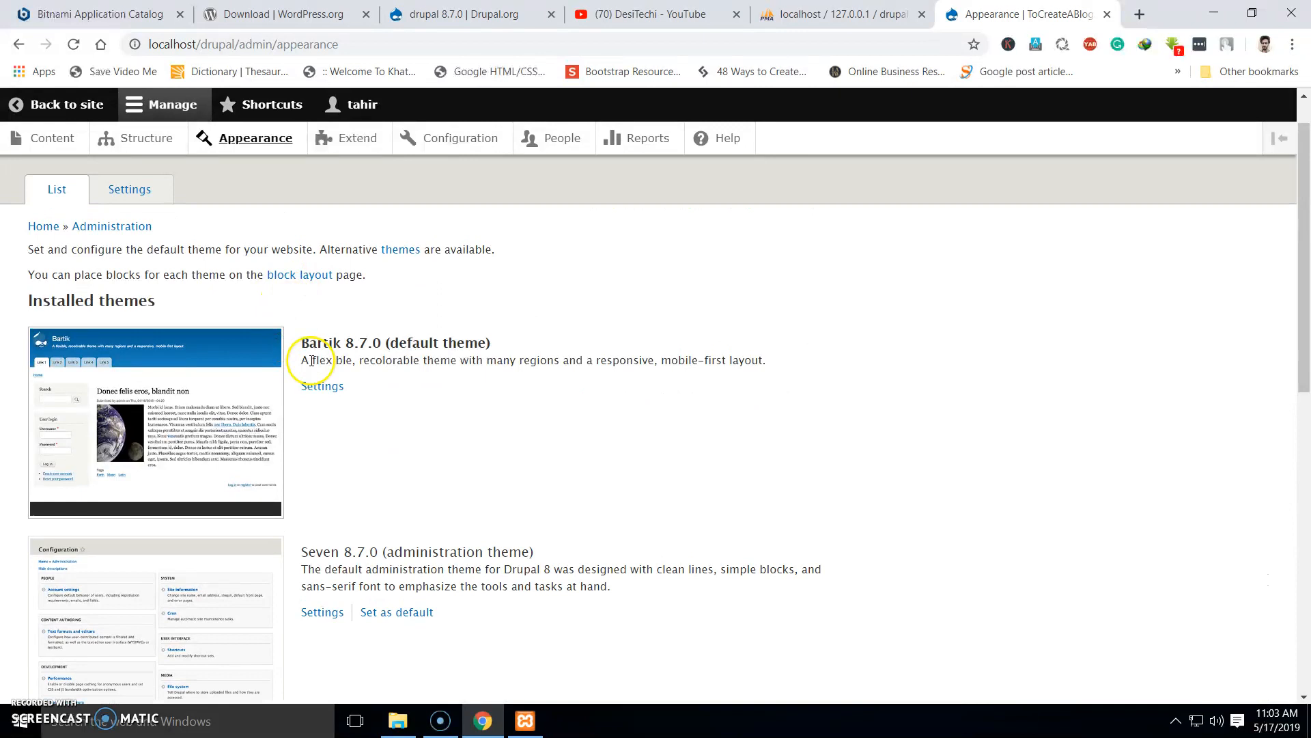
{"action": "scroll", "coordinate": [355, 383], "scroll_direction": "down", "scroll_amount": 4}
{"action": "left_click", "coordinate": [394, 357]}
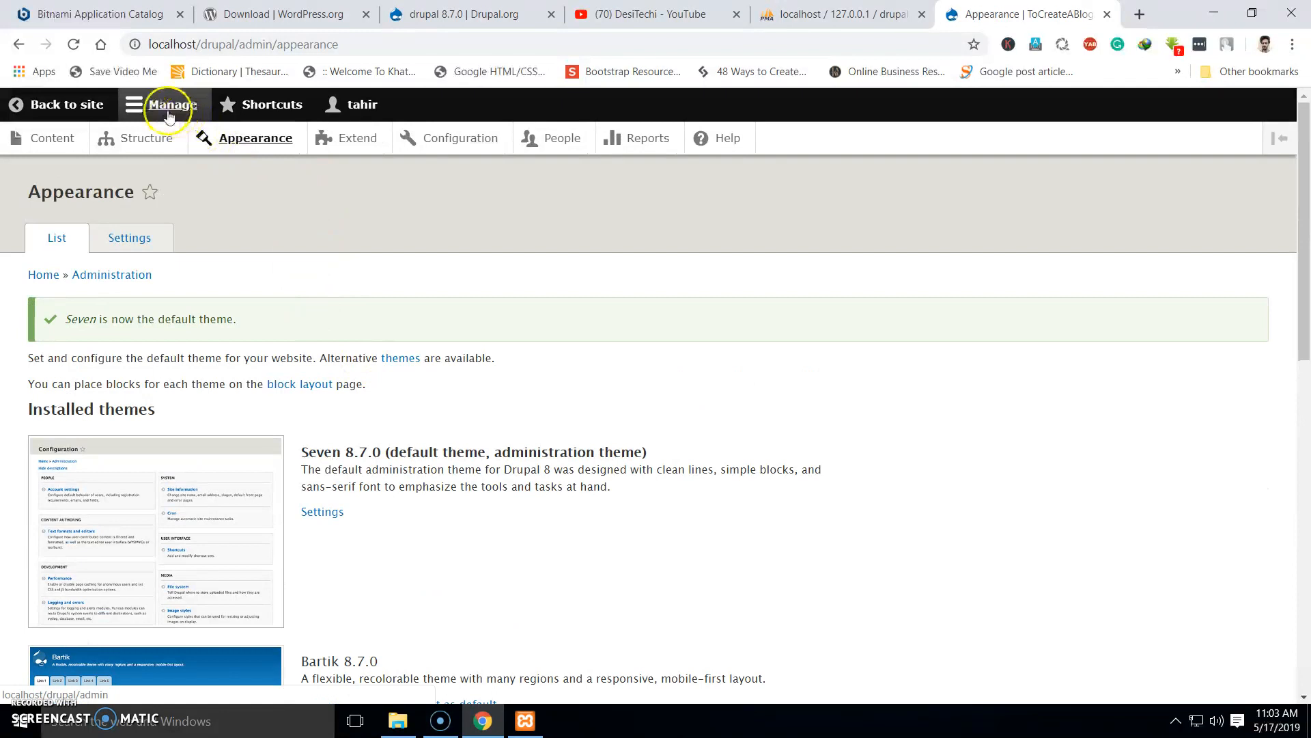
Open the Back to site front page in a new tab and switch to it
{"action": "right_click", "coordinate": [93, 110]}
{"action": "left_click", "coordinate": [109, 118]}
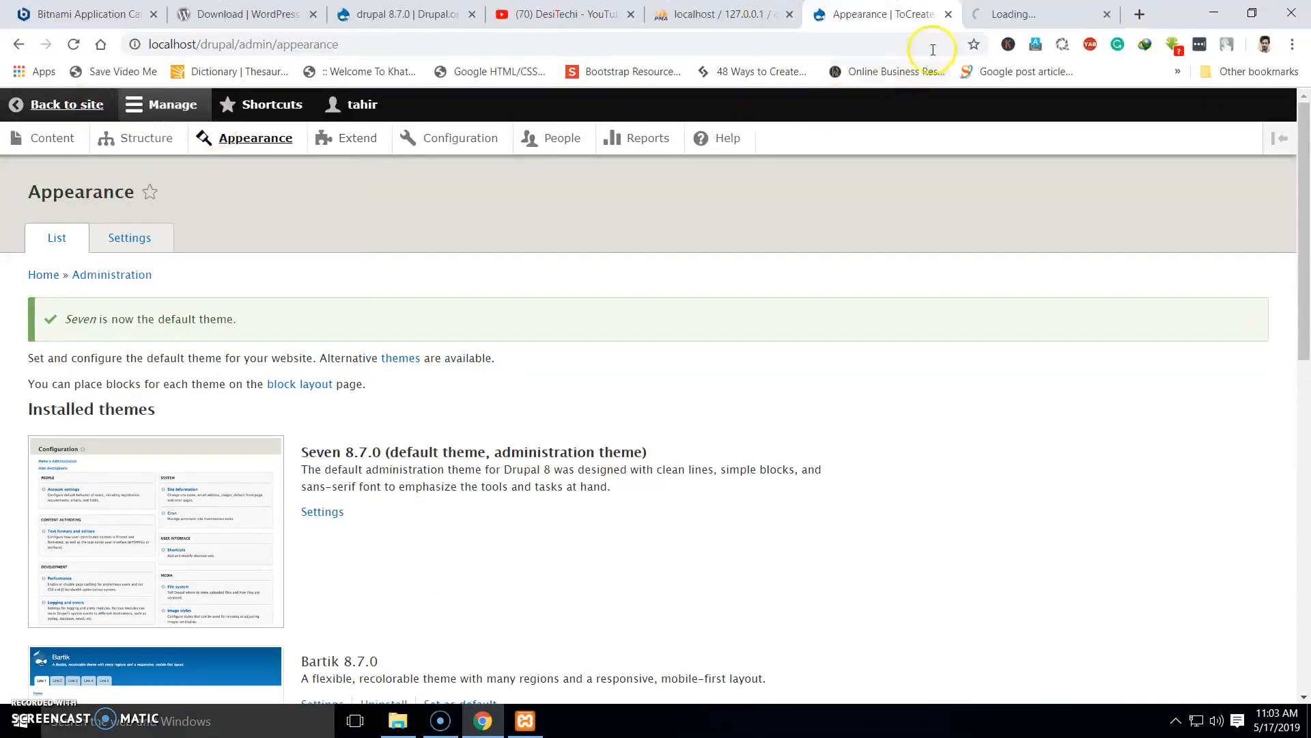
{"action": "left_click", "coordinate": [999, 15]}
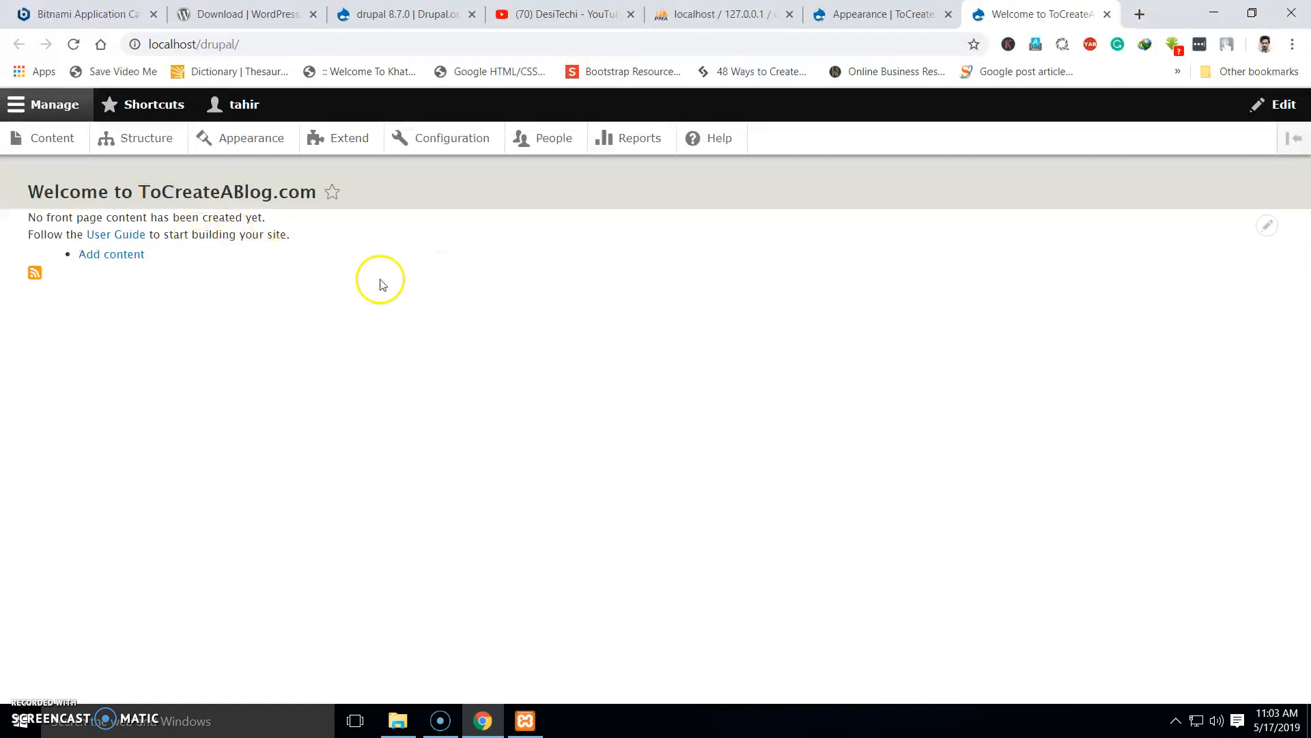
Make the admin toolbar vertical, then log out via the account menu on the Appearance tab
{"action": "left_click", "coordinate": [1292, 138]}
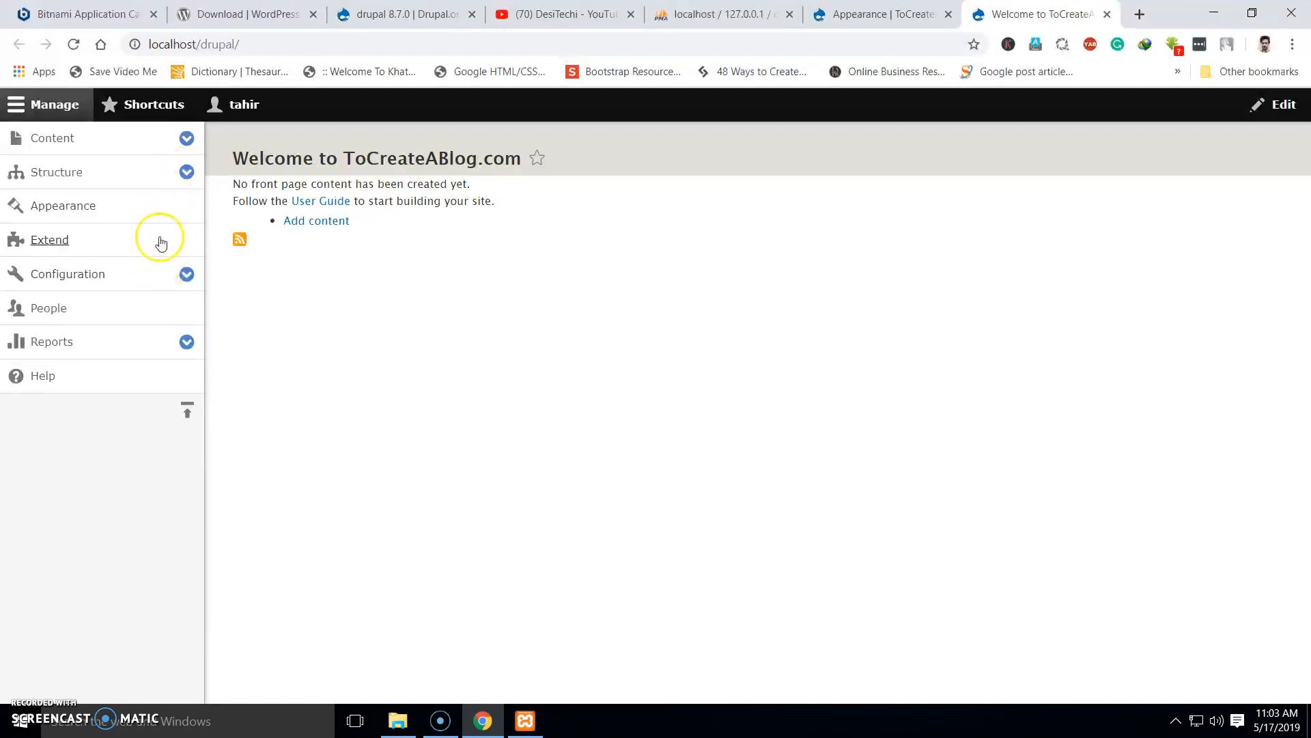
{"action": "left_click", "coordinate": [881, 12]}
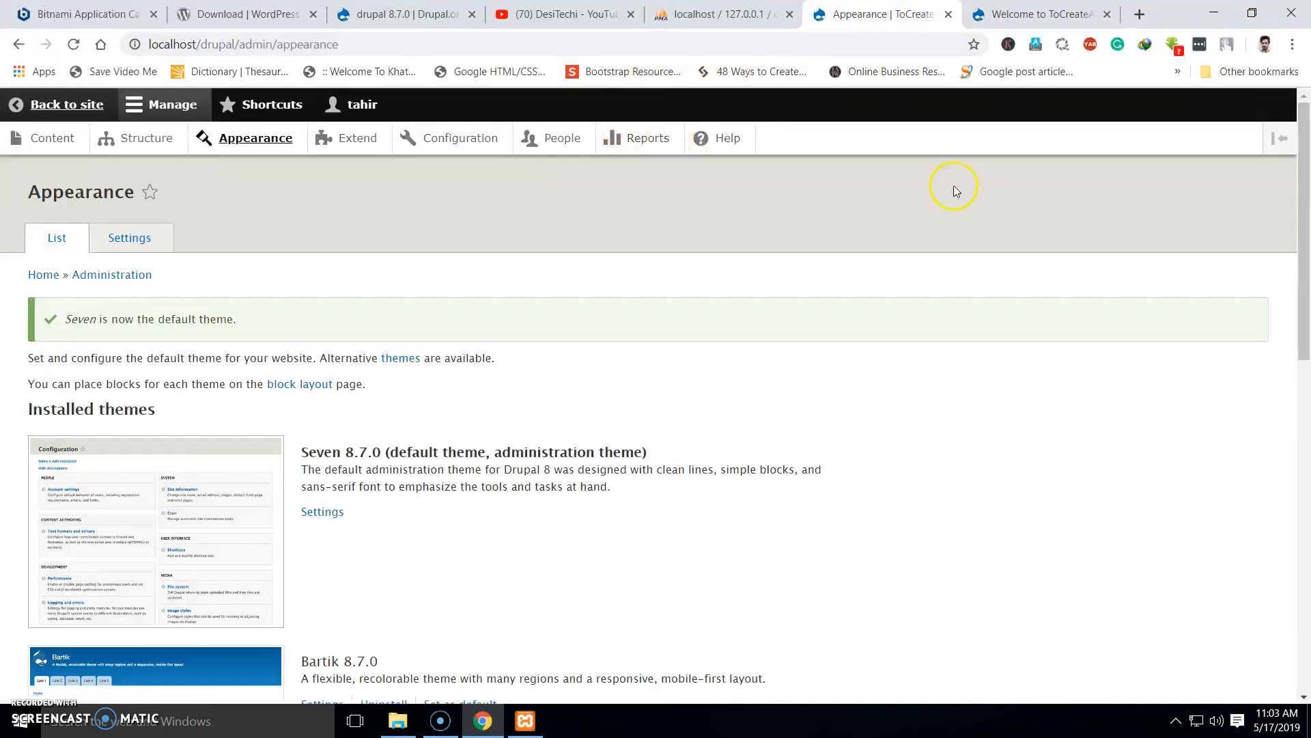
{"action": "left_click", "coordinate": [365, 108]}
{"action": "left_click", "coordinate": [223, 137]}
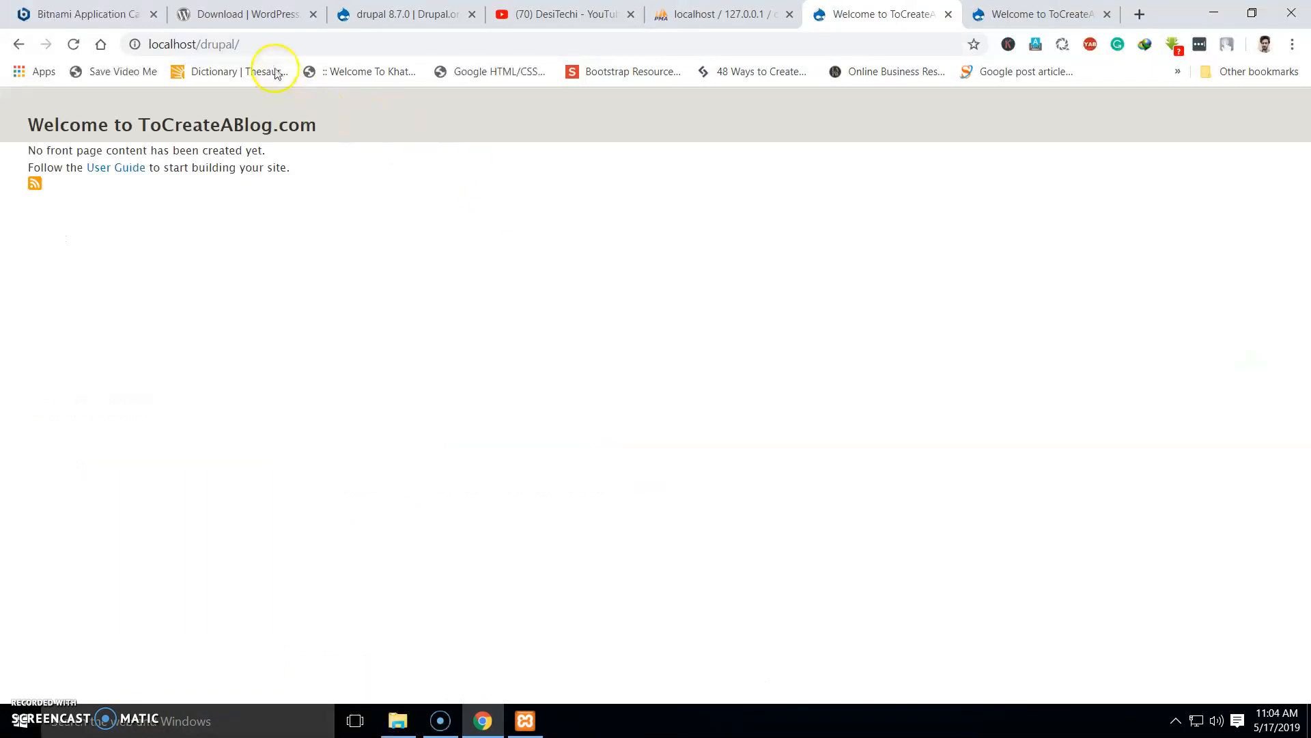
Reach localhost/drupal/user/login through the address bar and enter the maintenance account username
{"action": "left_click", "coordinate": [316, 44]}
{"action": "left_click", "coordinate": [348, 44]}
{"action": "type", "text": "admin"}
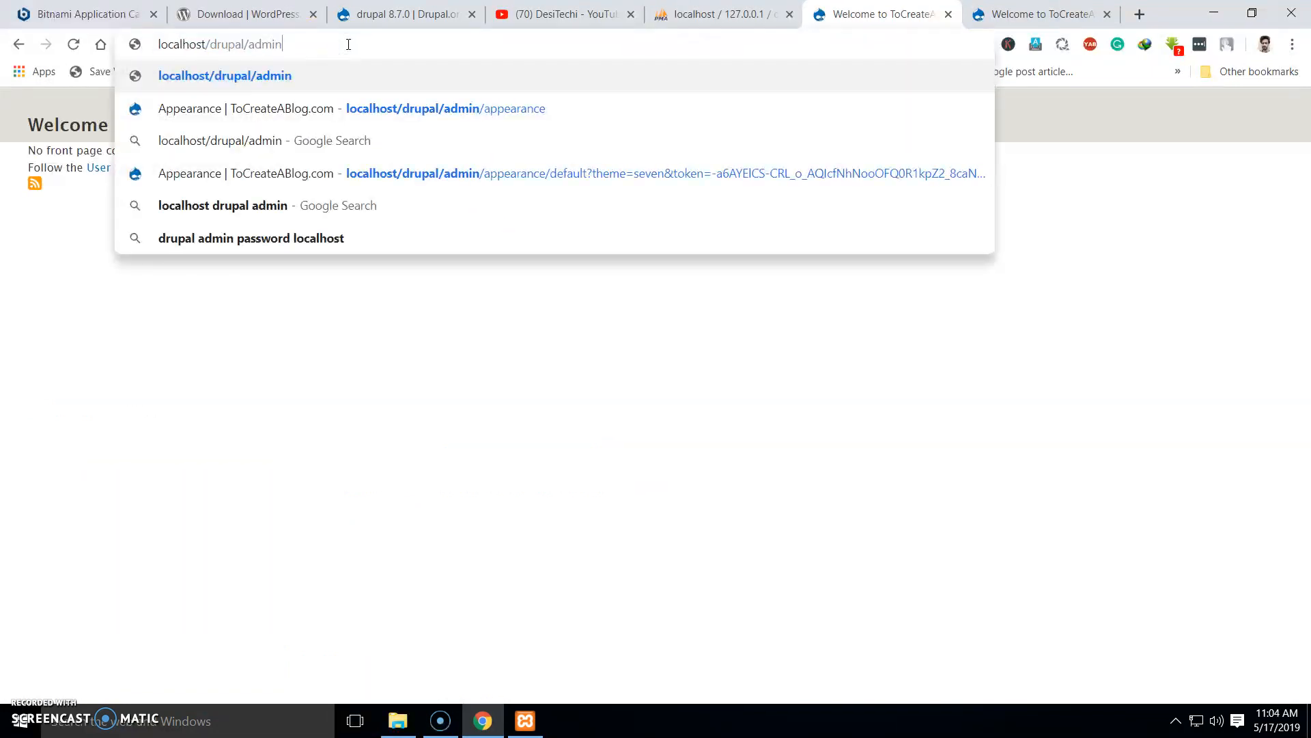
{"action": "key", "text": "Return"}
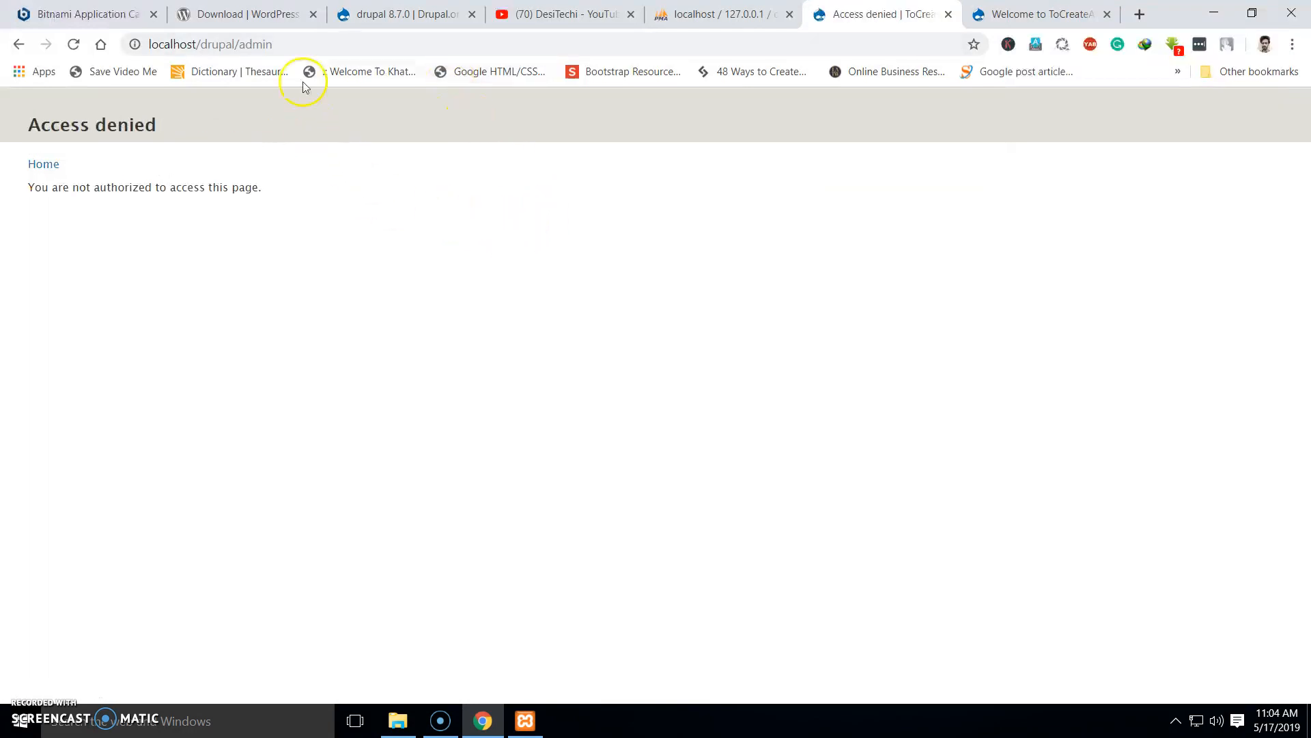
{"action": "left_click_drag", "start_coordinate": [241, 46], "coordinate": [363, 48]}
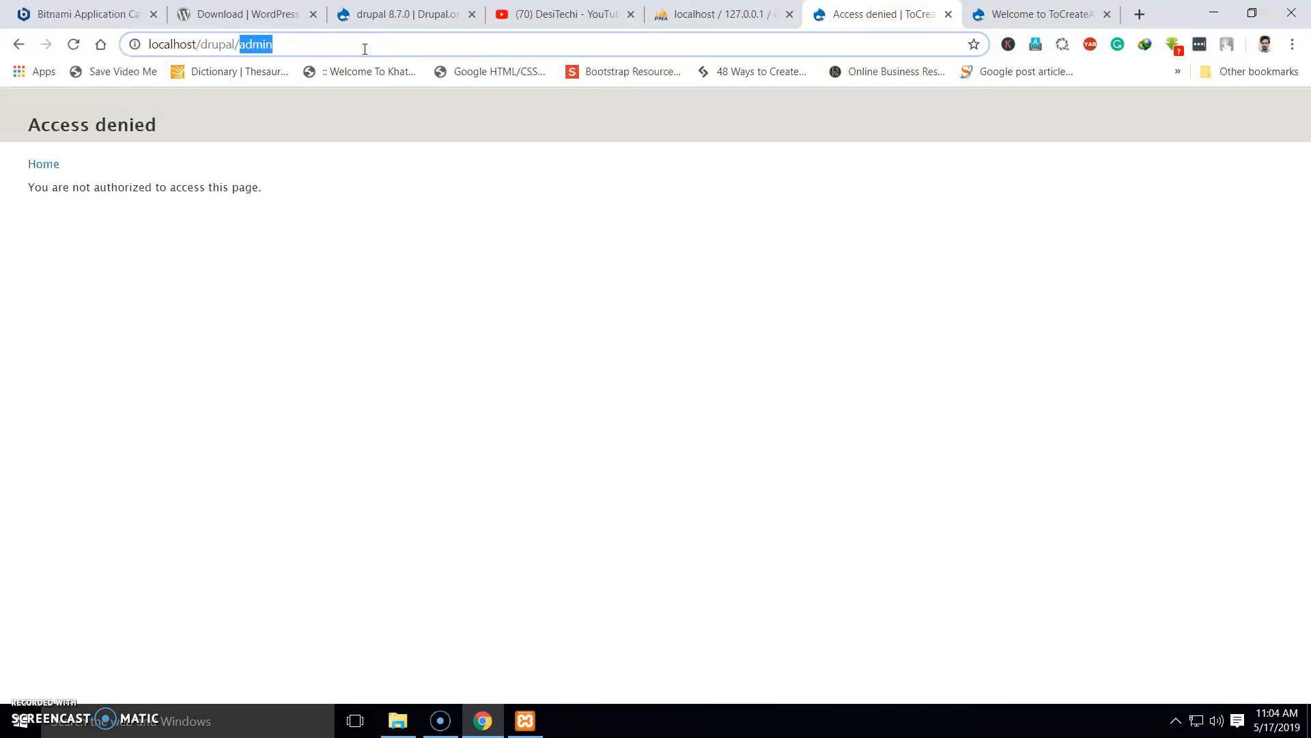
{"action": "type", "text": "user/"}
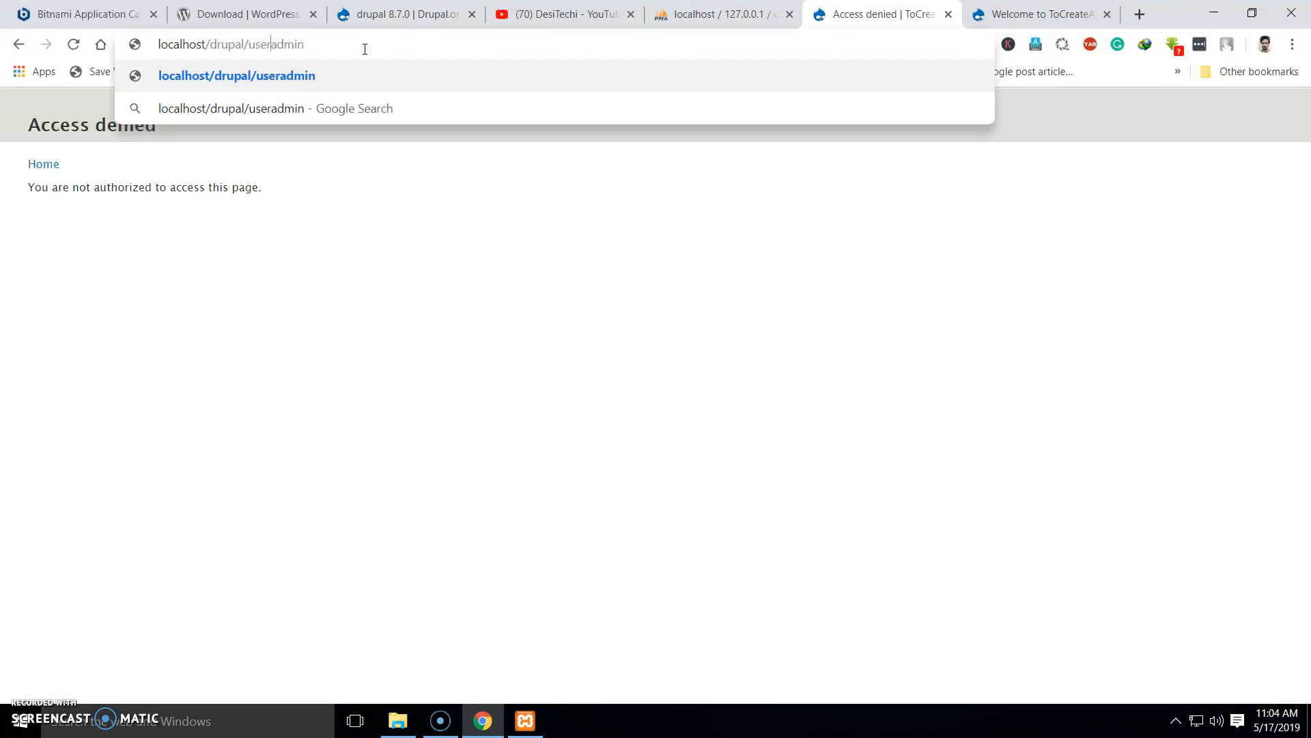
{"action": "key", "text": "Return"}
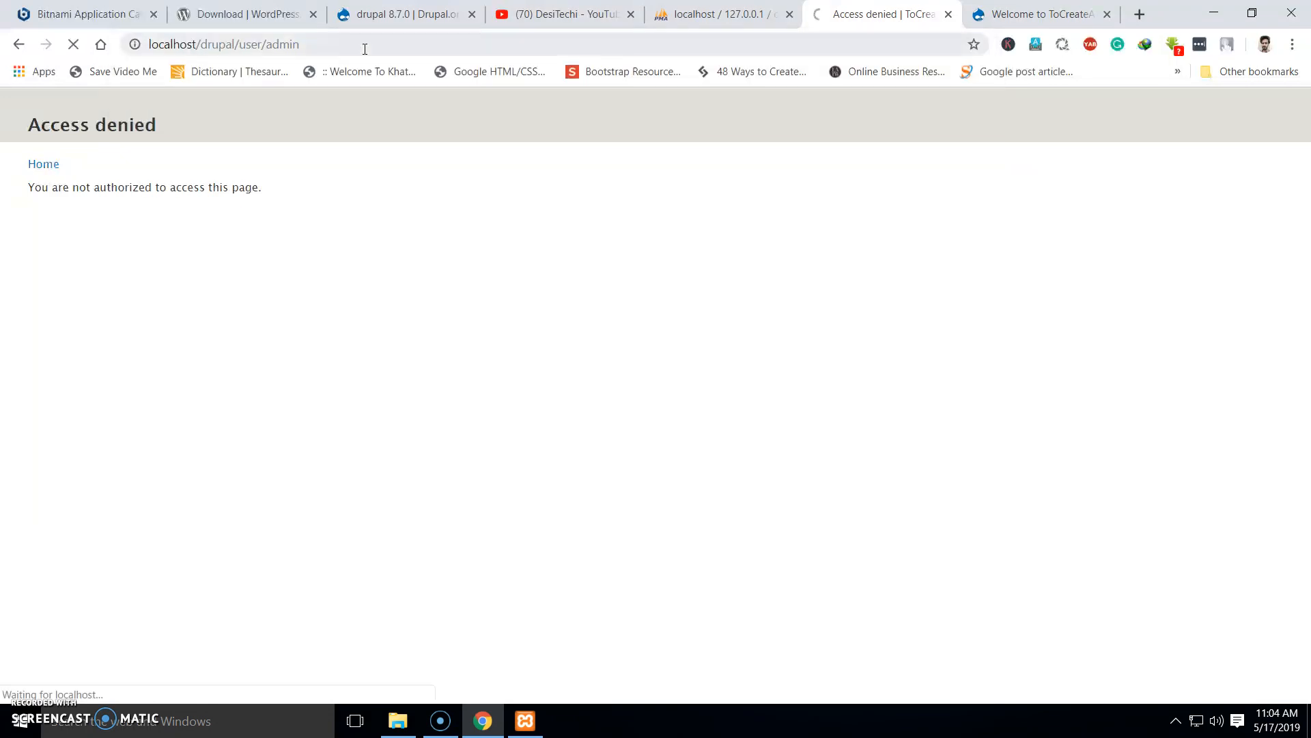
{"action": "left_click_drag", "start_coordinate": [263, 42], "coordinate": [388, 41]}
{"action": "type", "text": "login"}
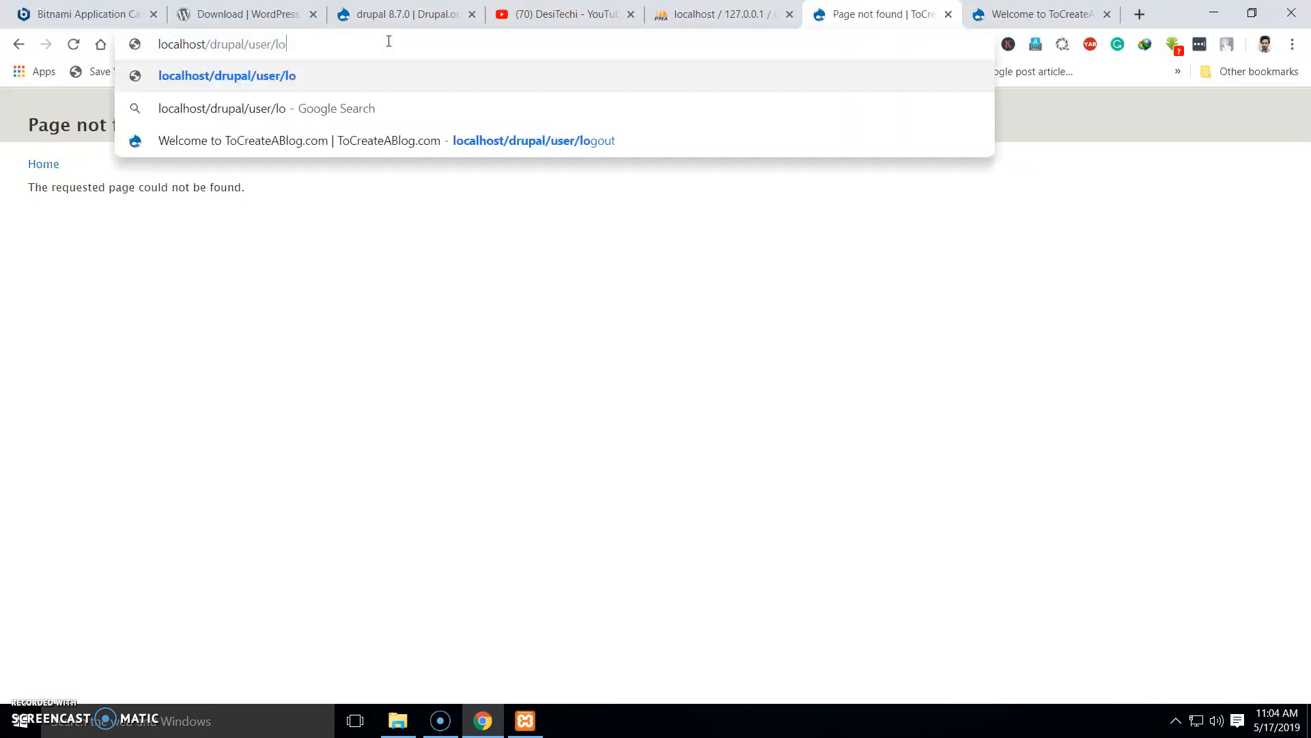
{"action": "key", "text": "Return"}
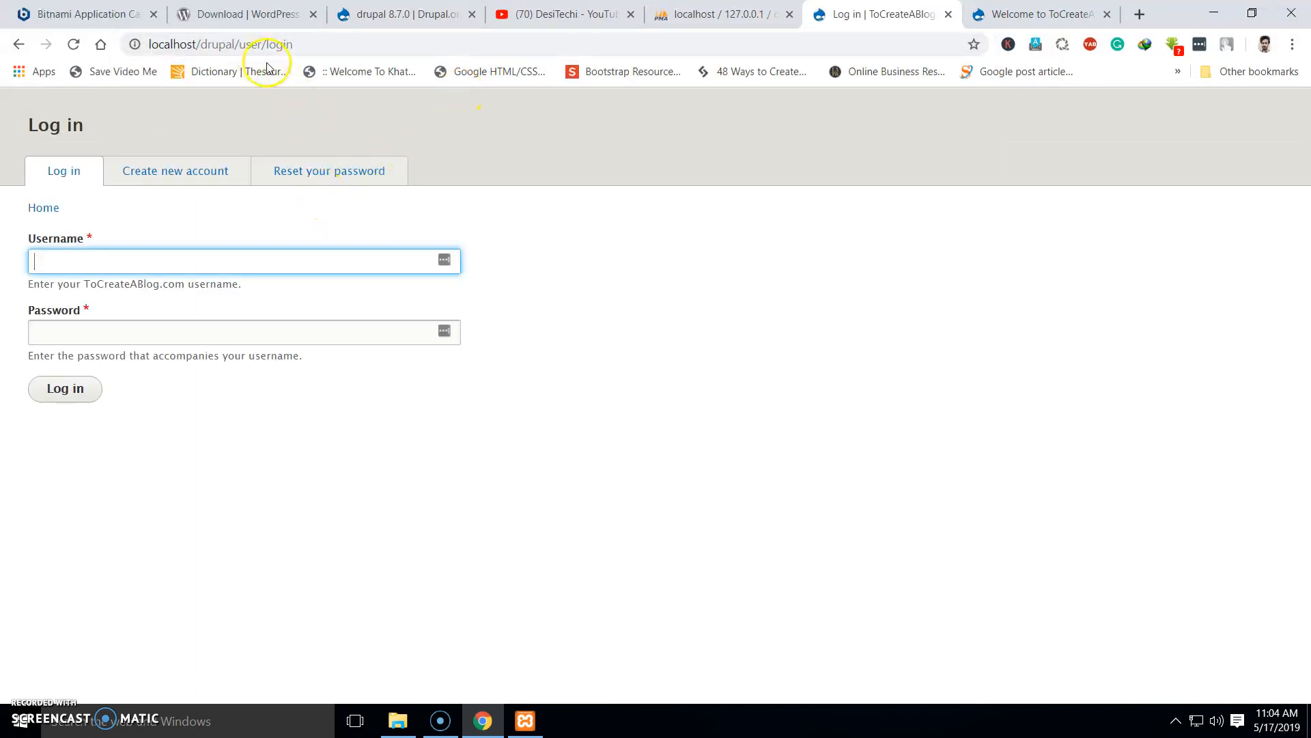
{"action": "type", "text": "tahir"}
{"action": "key", "text": "Tab"}
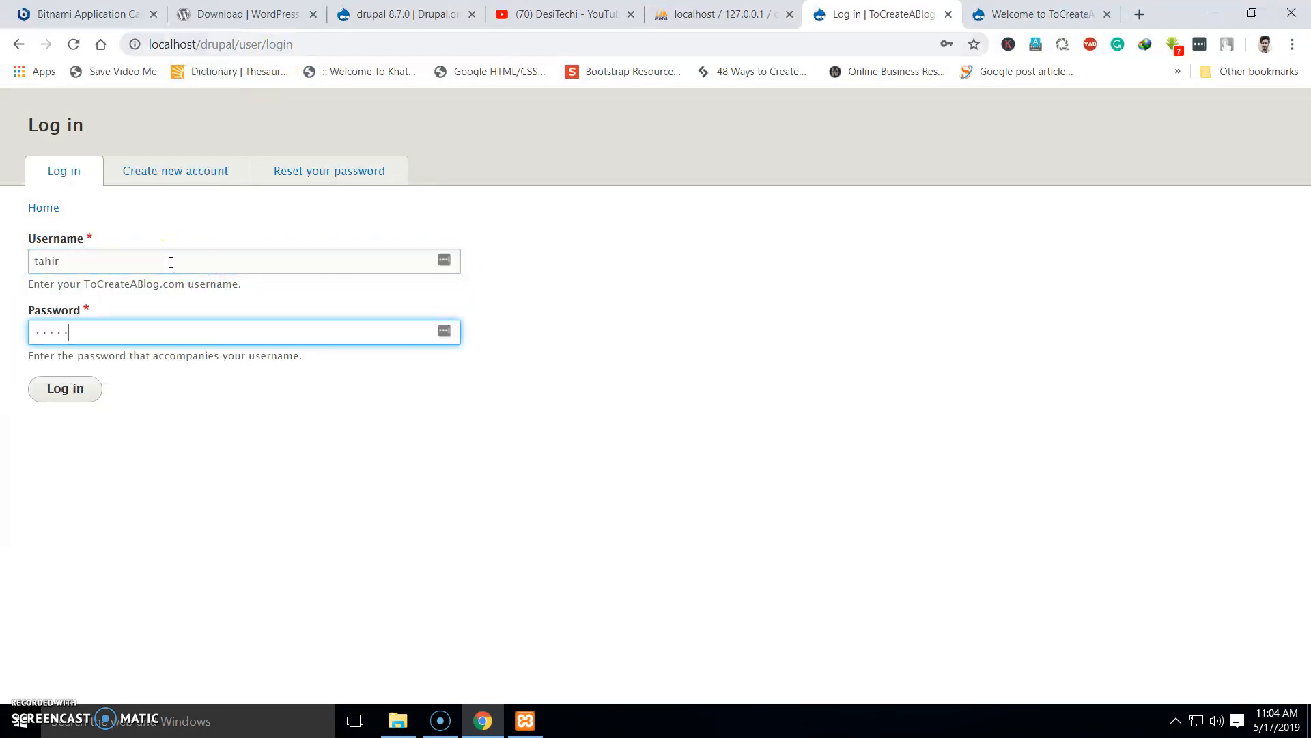